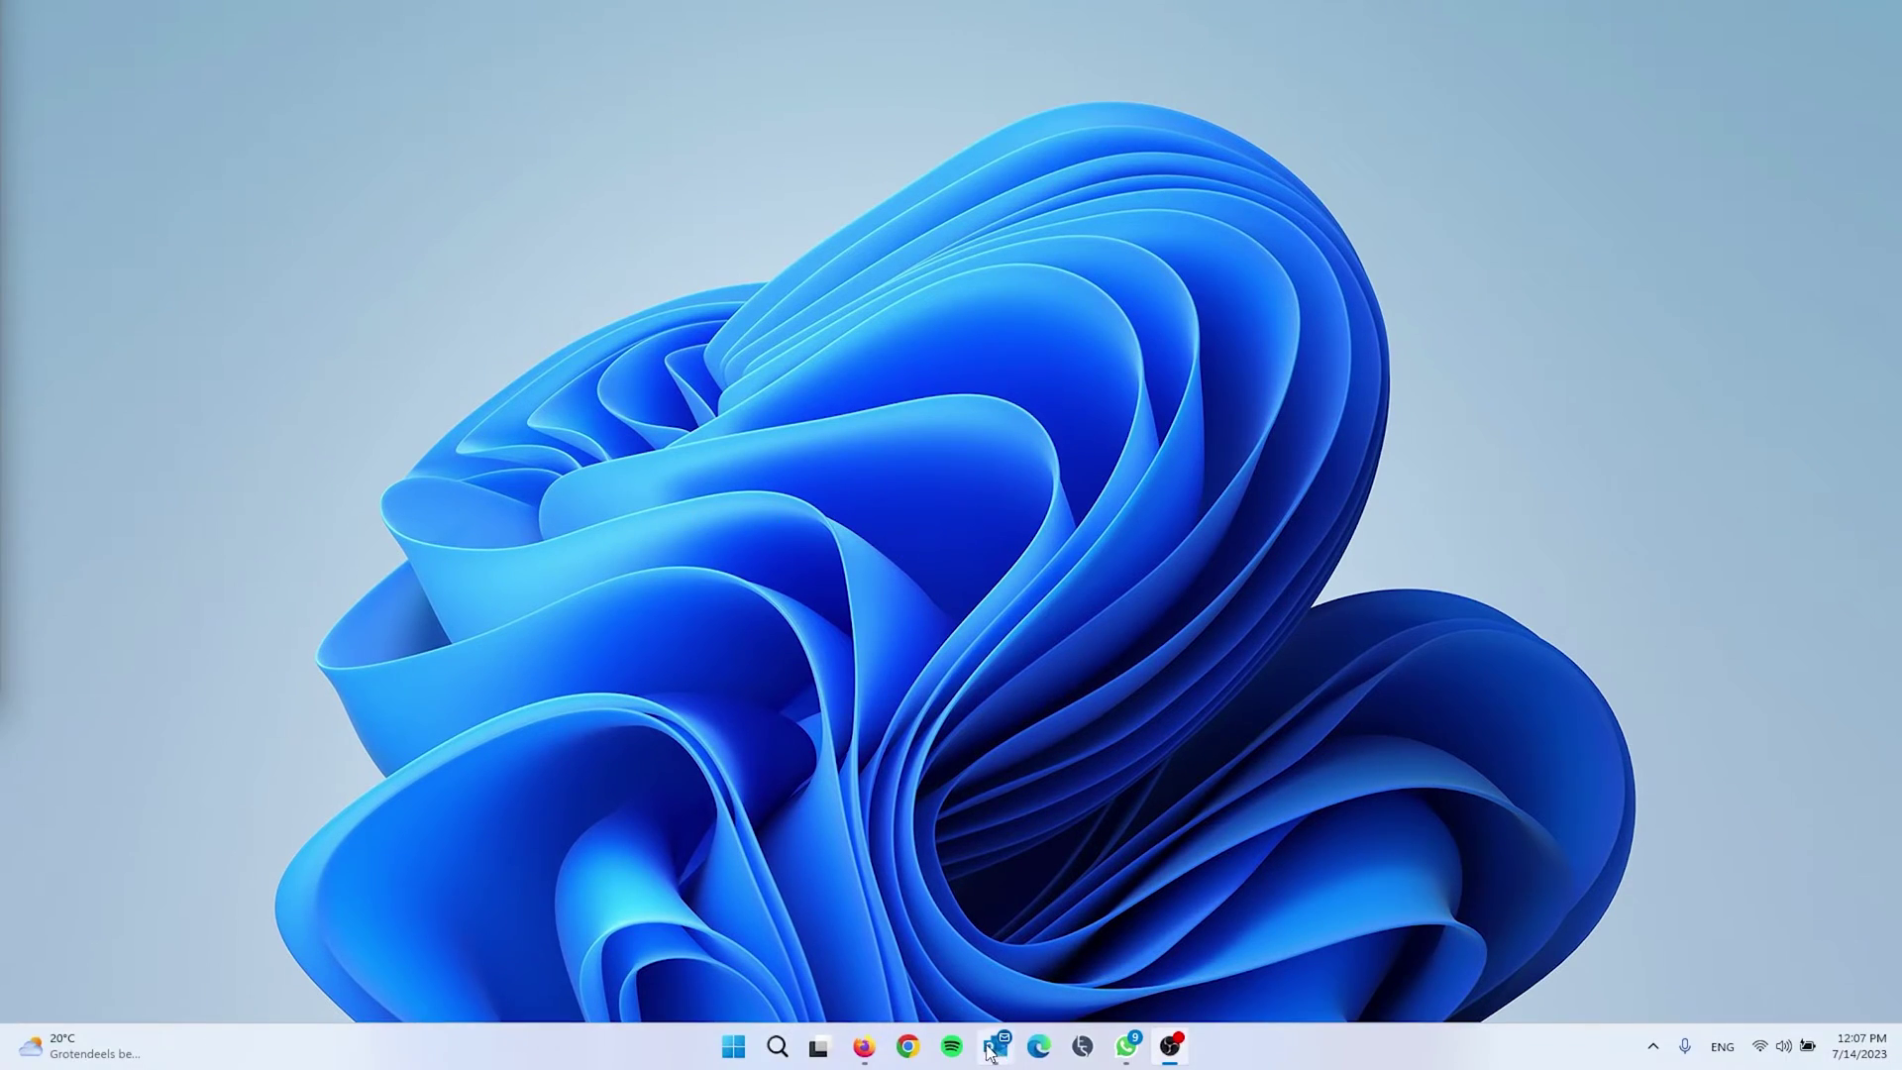
# - Launch Chrome and go to Settings' Privacy and security page
pyautogui.click(908, 1048)
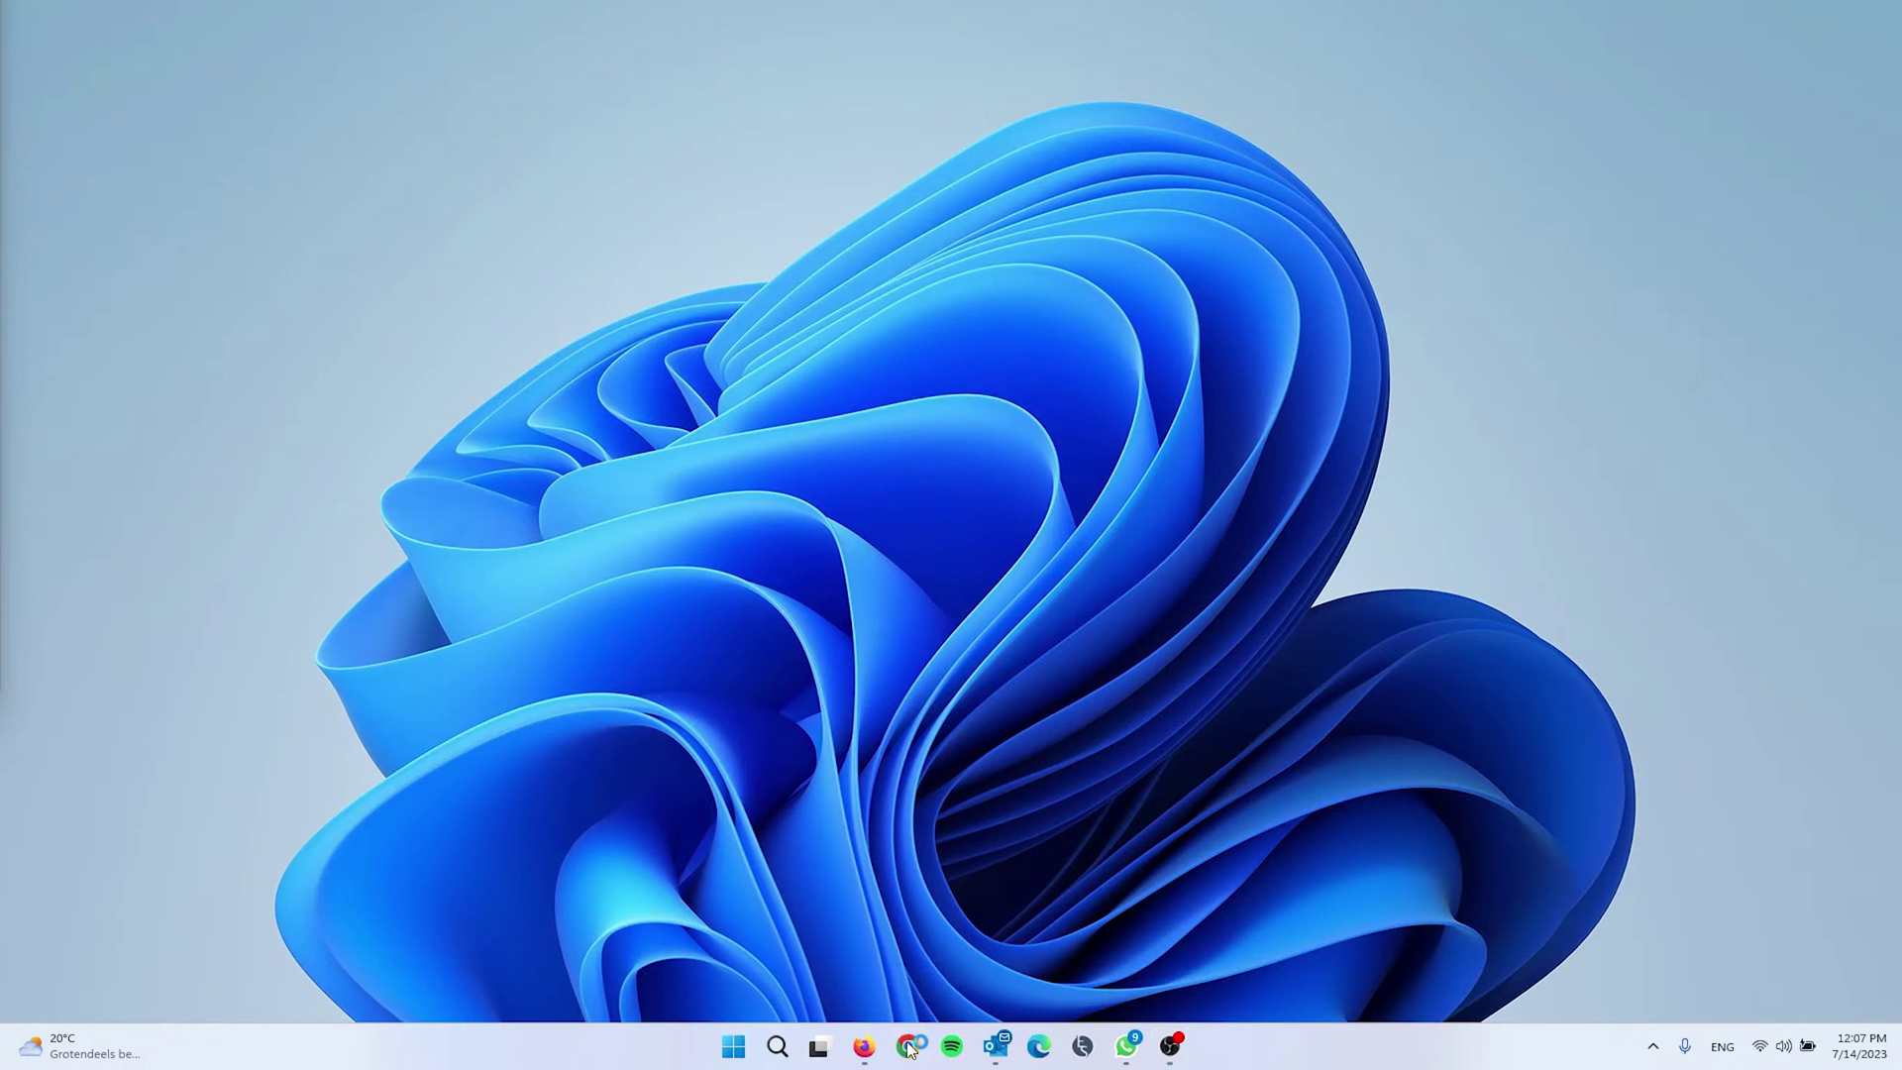
pyautogui.moveTo(920, 116); pyautogui.dragTo(909, 112)
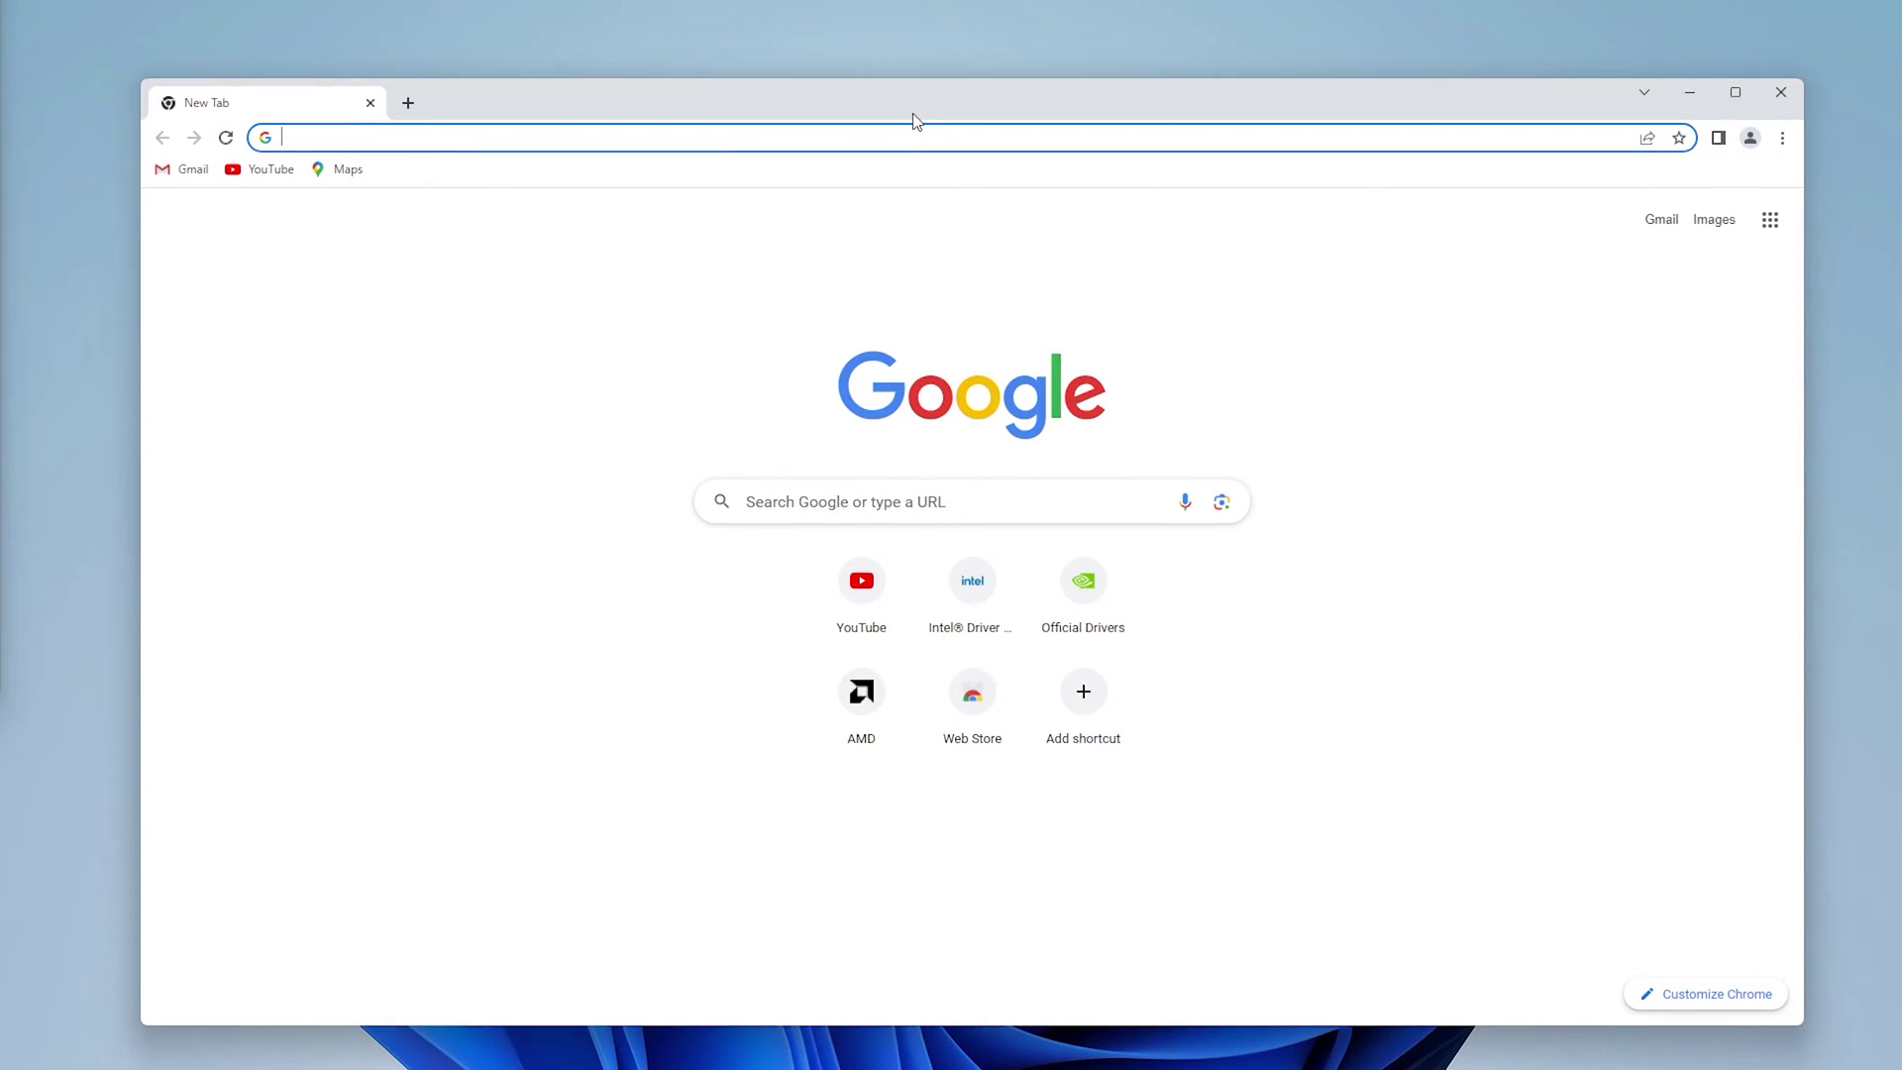
pyautogui.click(1779, 135)
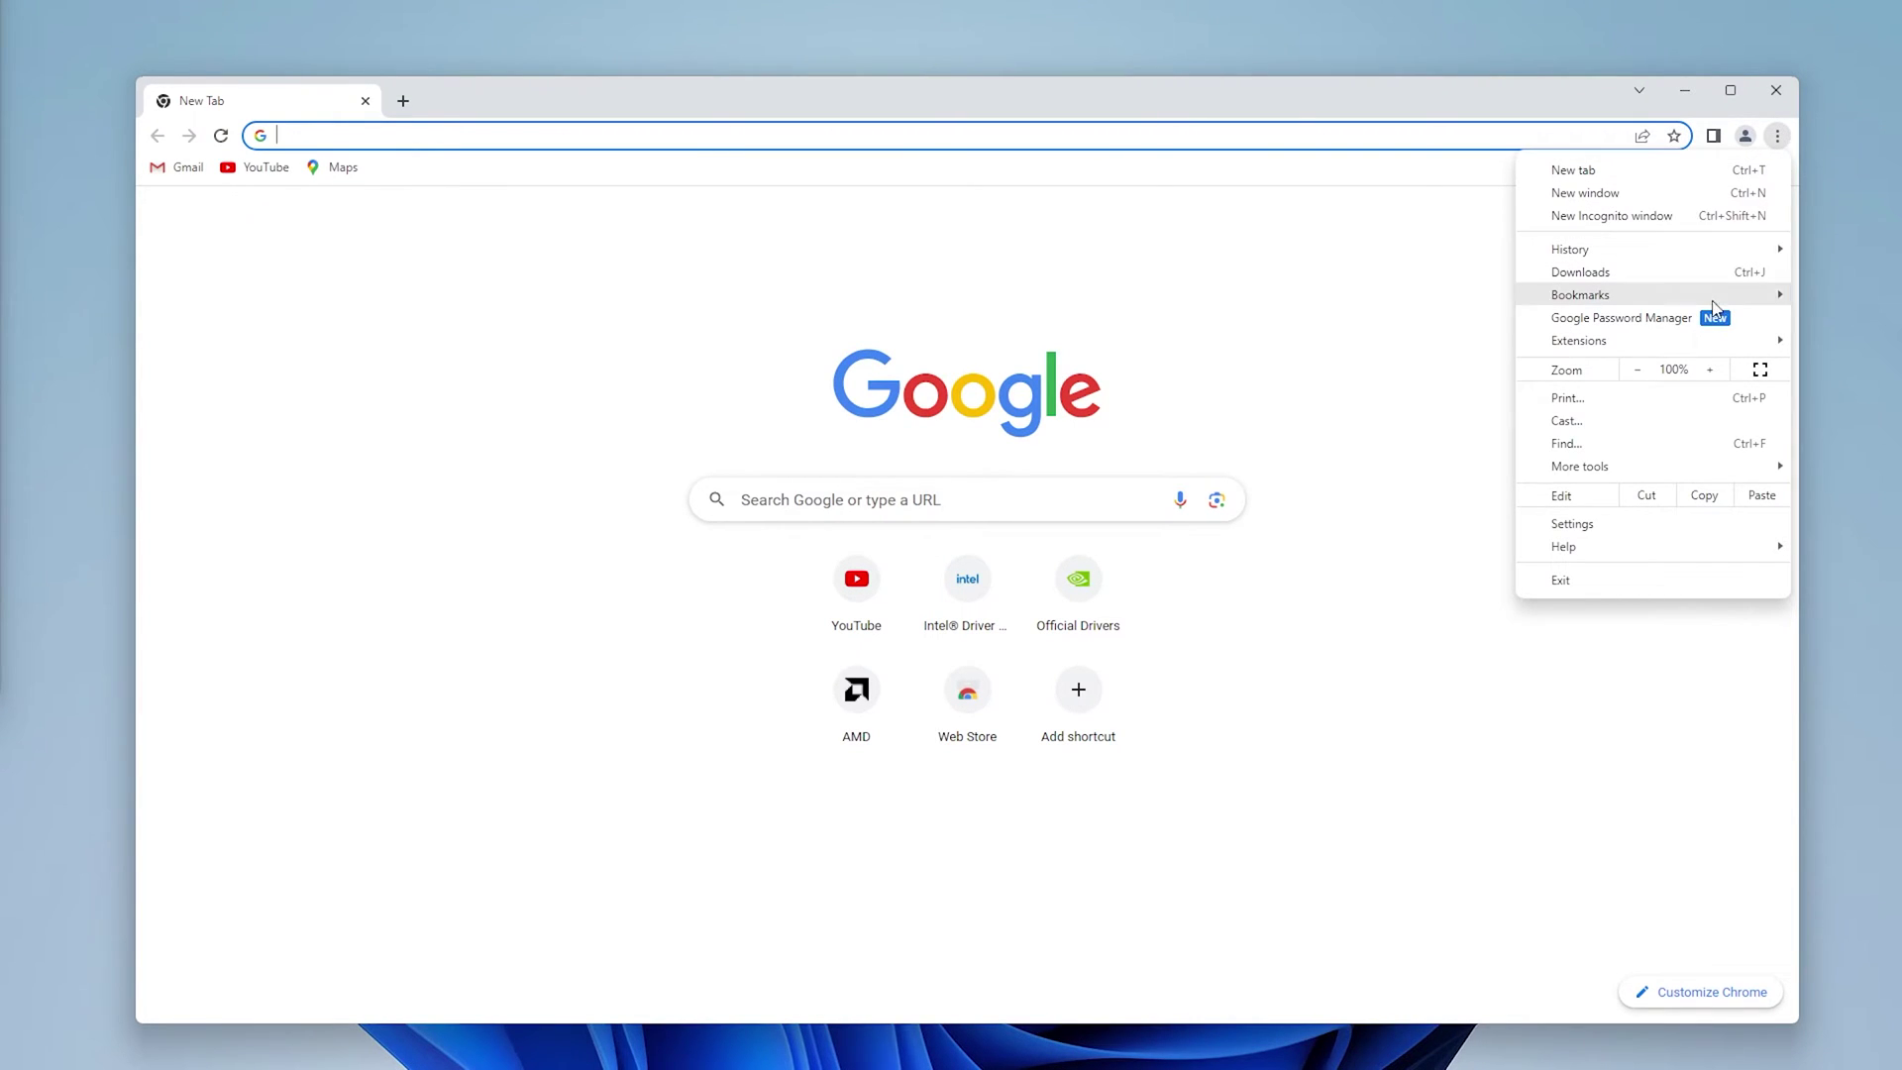
pyautogui.click(1666, 521)
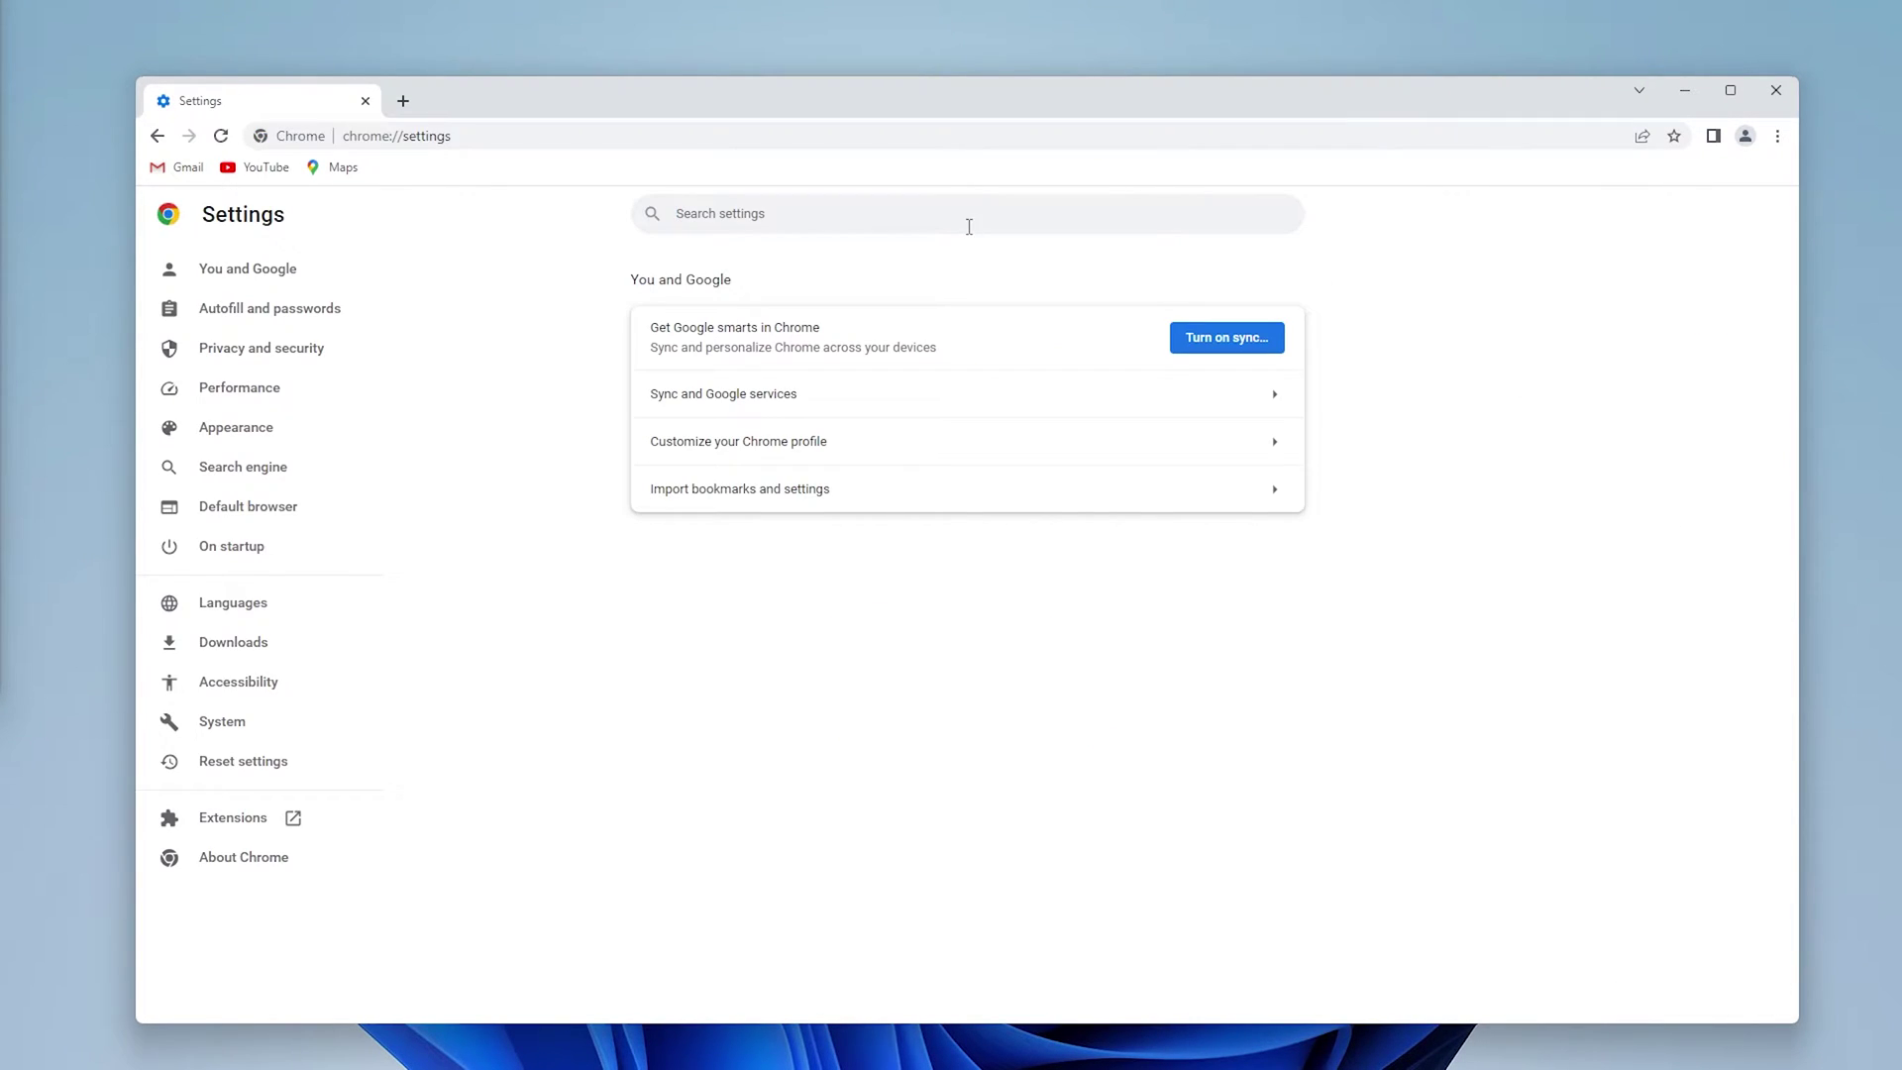
pyautogui.click(292, 352)
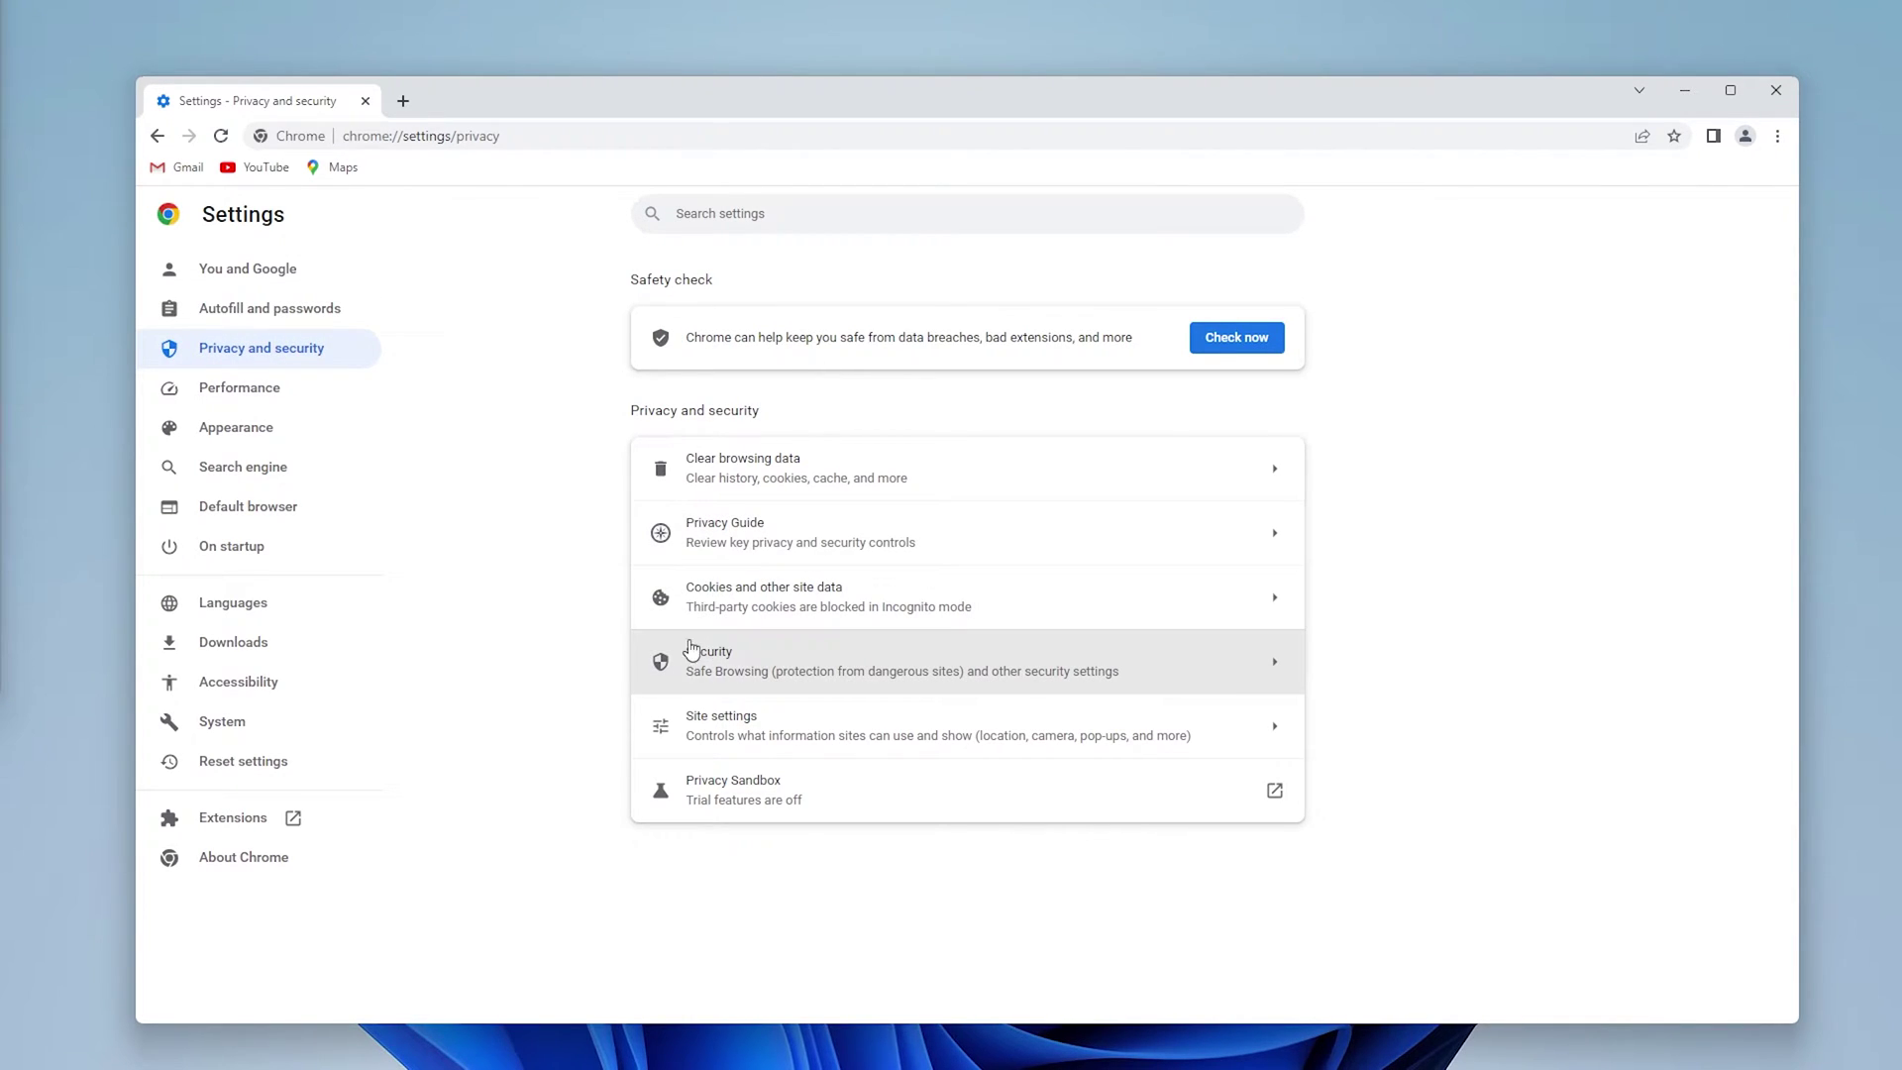
# - In Security settings, turn on secure DNS with a provider from the list
pyautogui.click(841, 674)
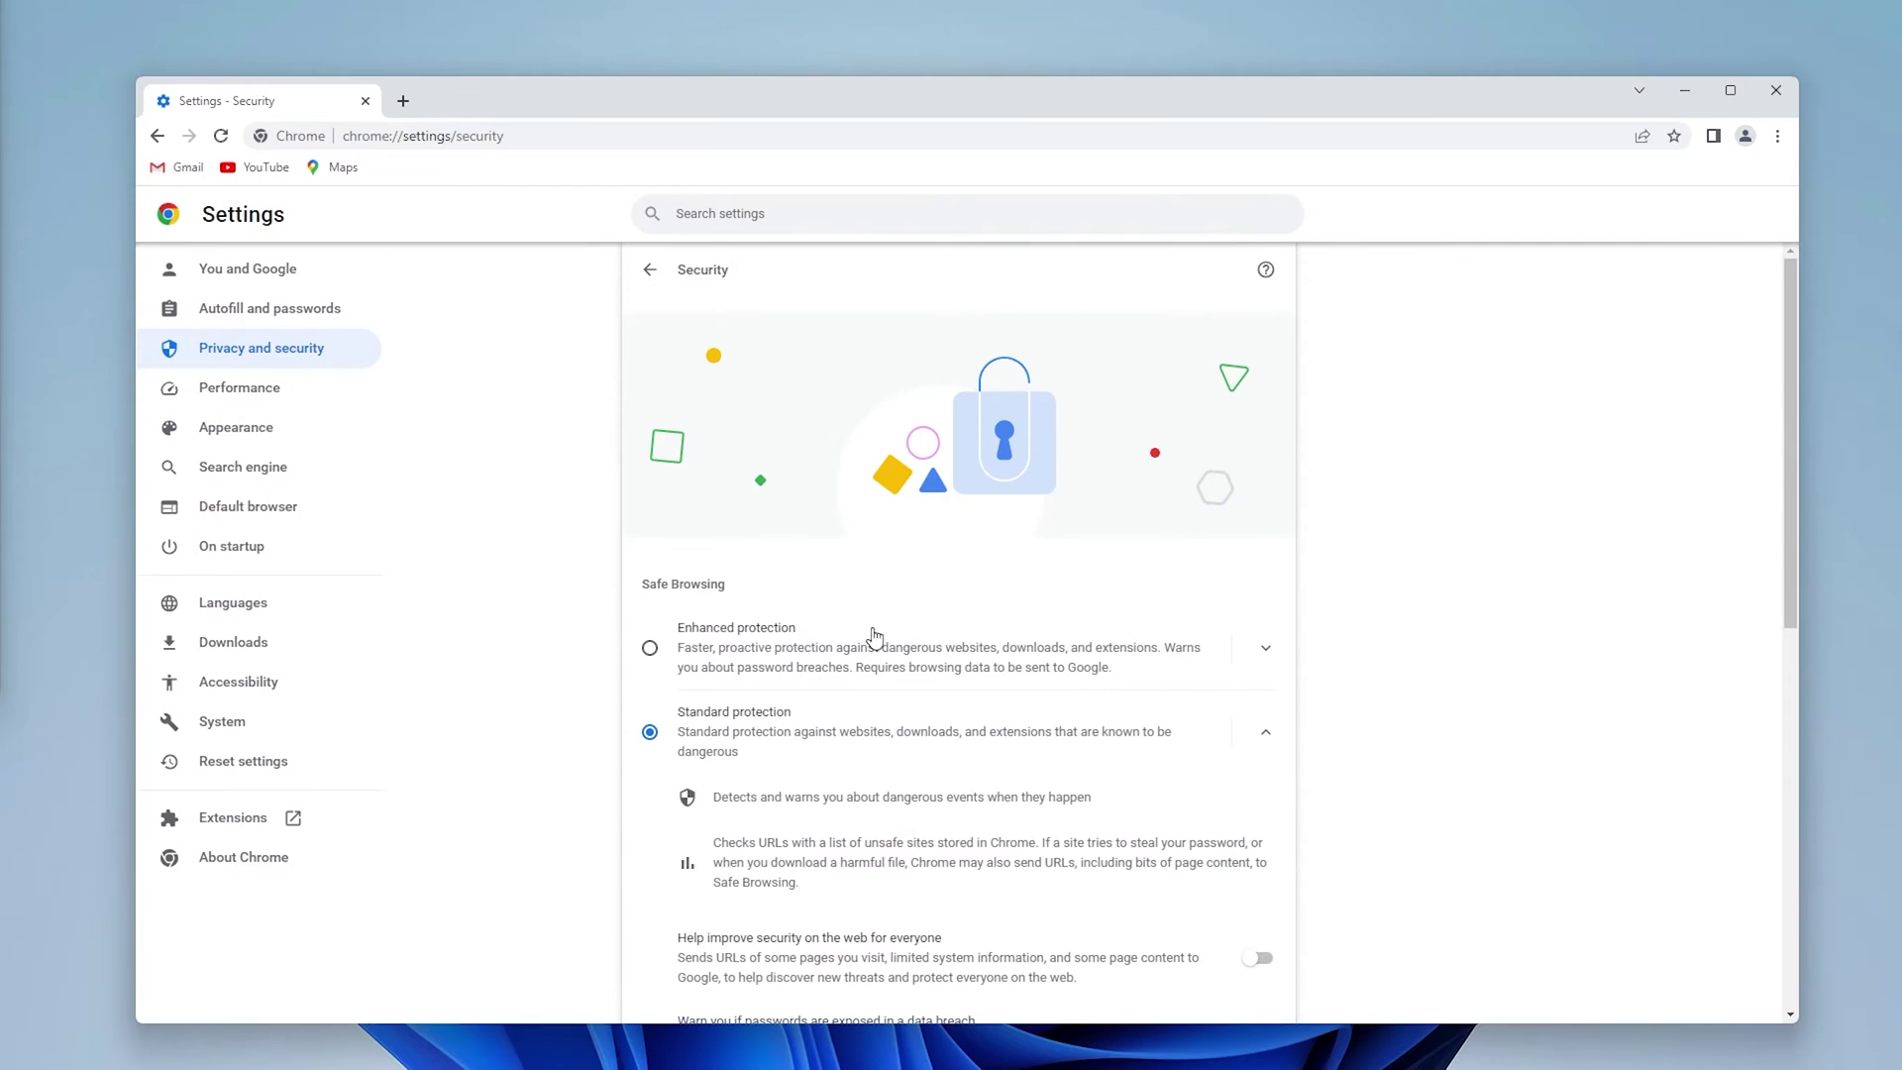
pyautogui.scroll(-7, 874, 635)
pyautogui.scroll(-1, 842, 416)
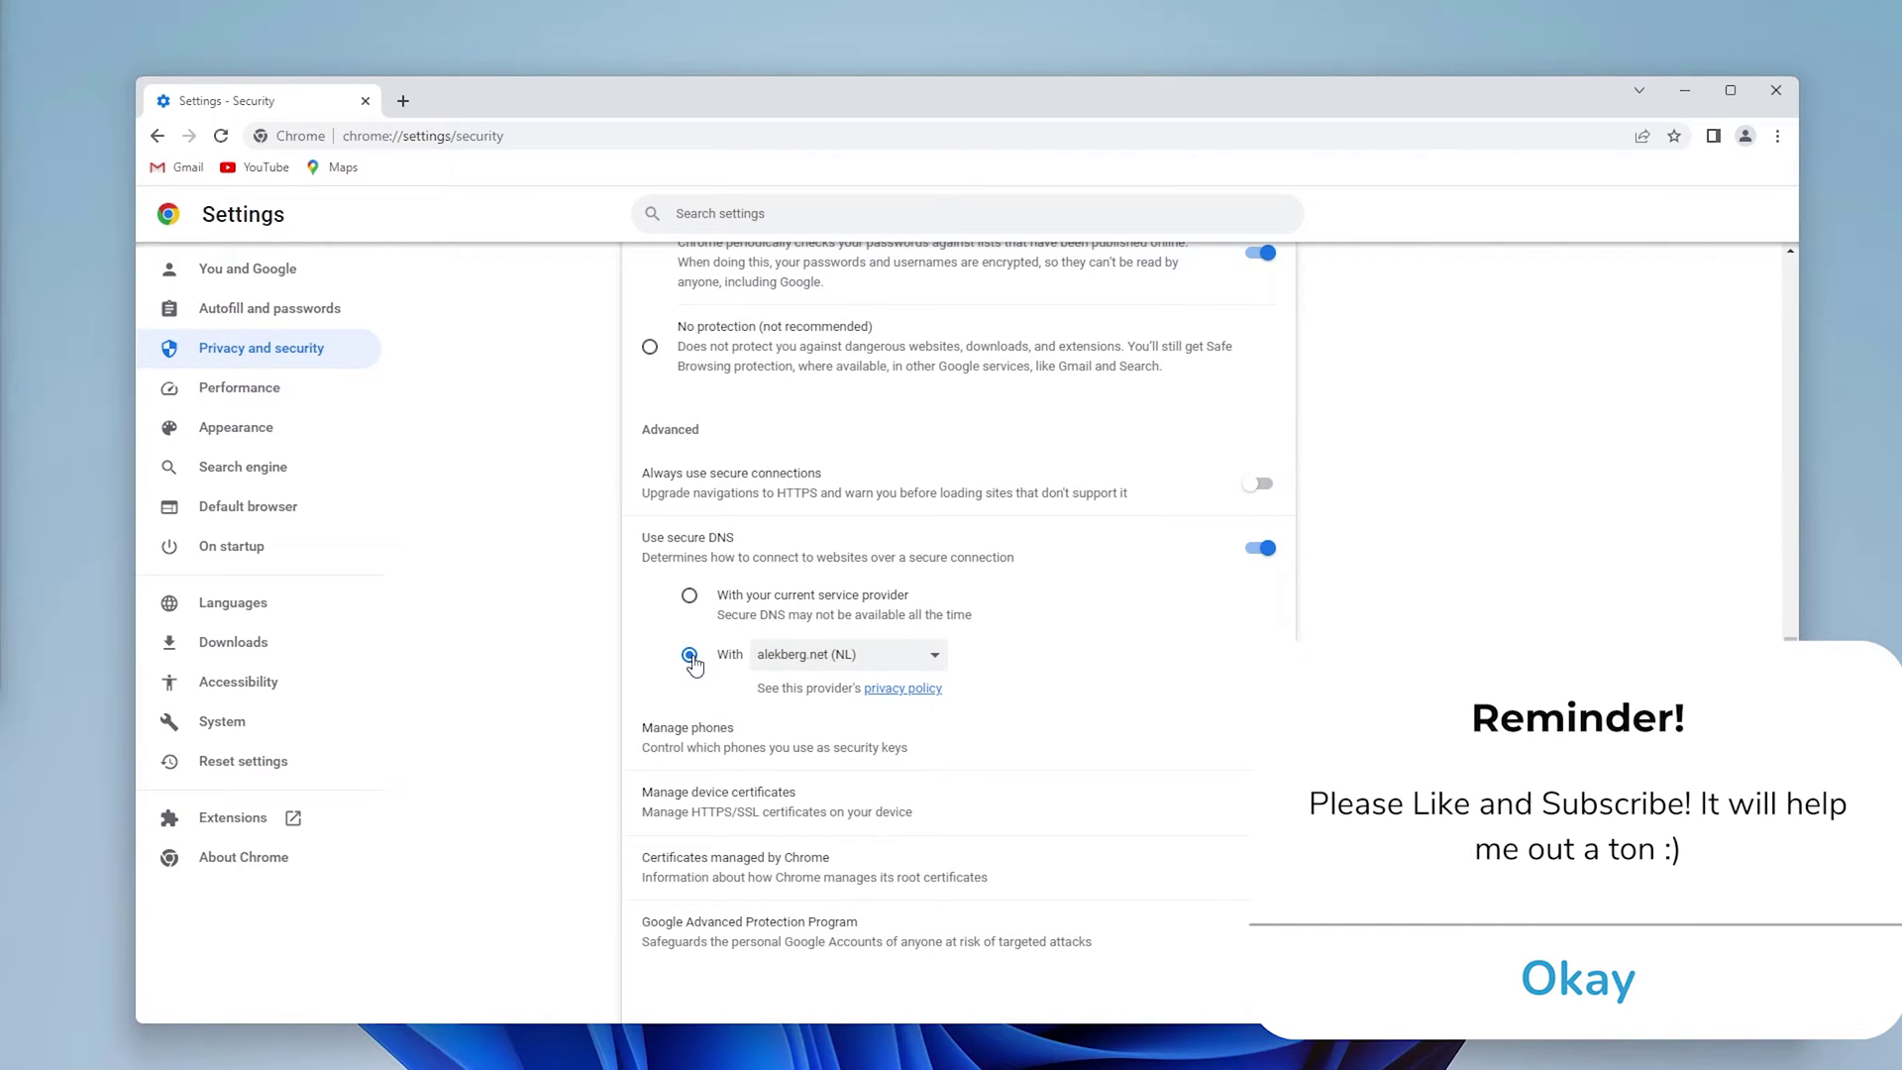
pyautogui.click(830, 654)
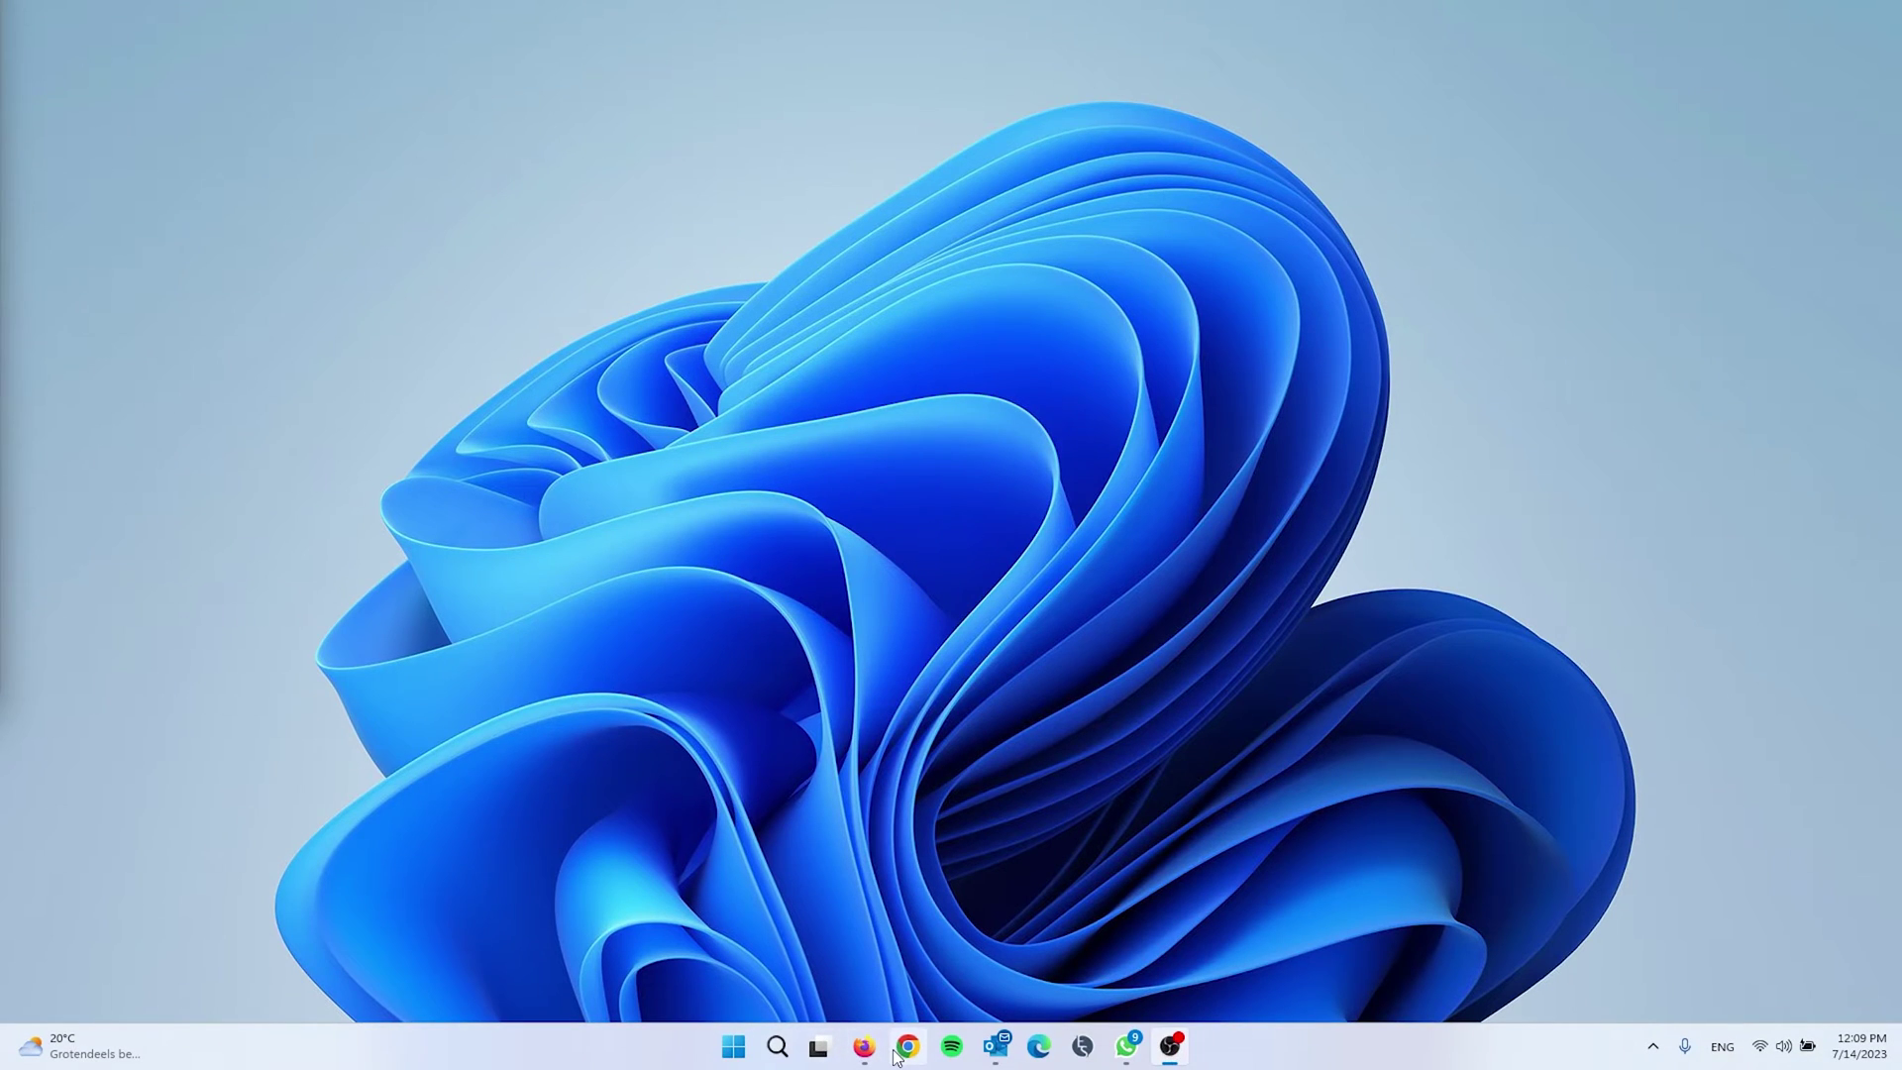
# - Reopen Chrome and load chrome://flags from the address bar
pyautogui.click(907, 1046)
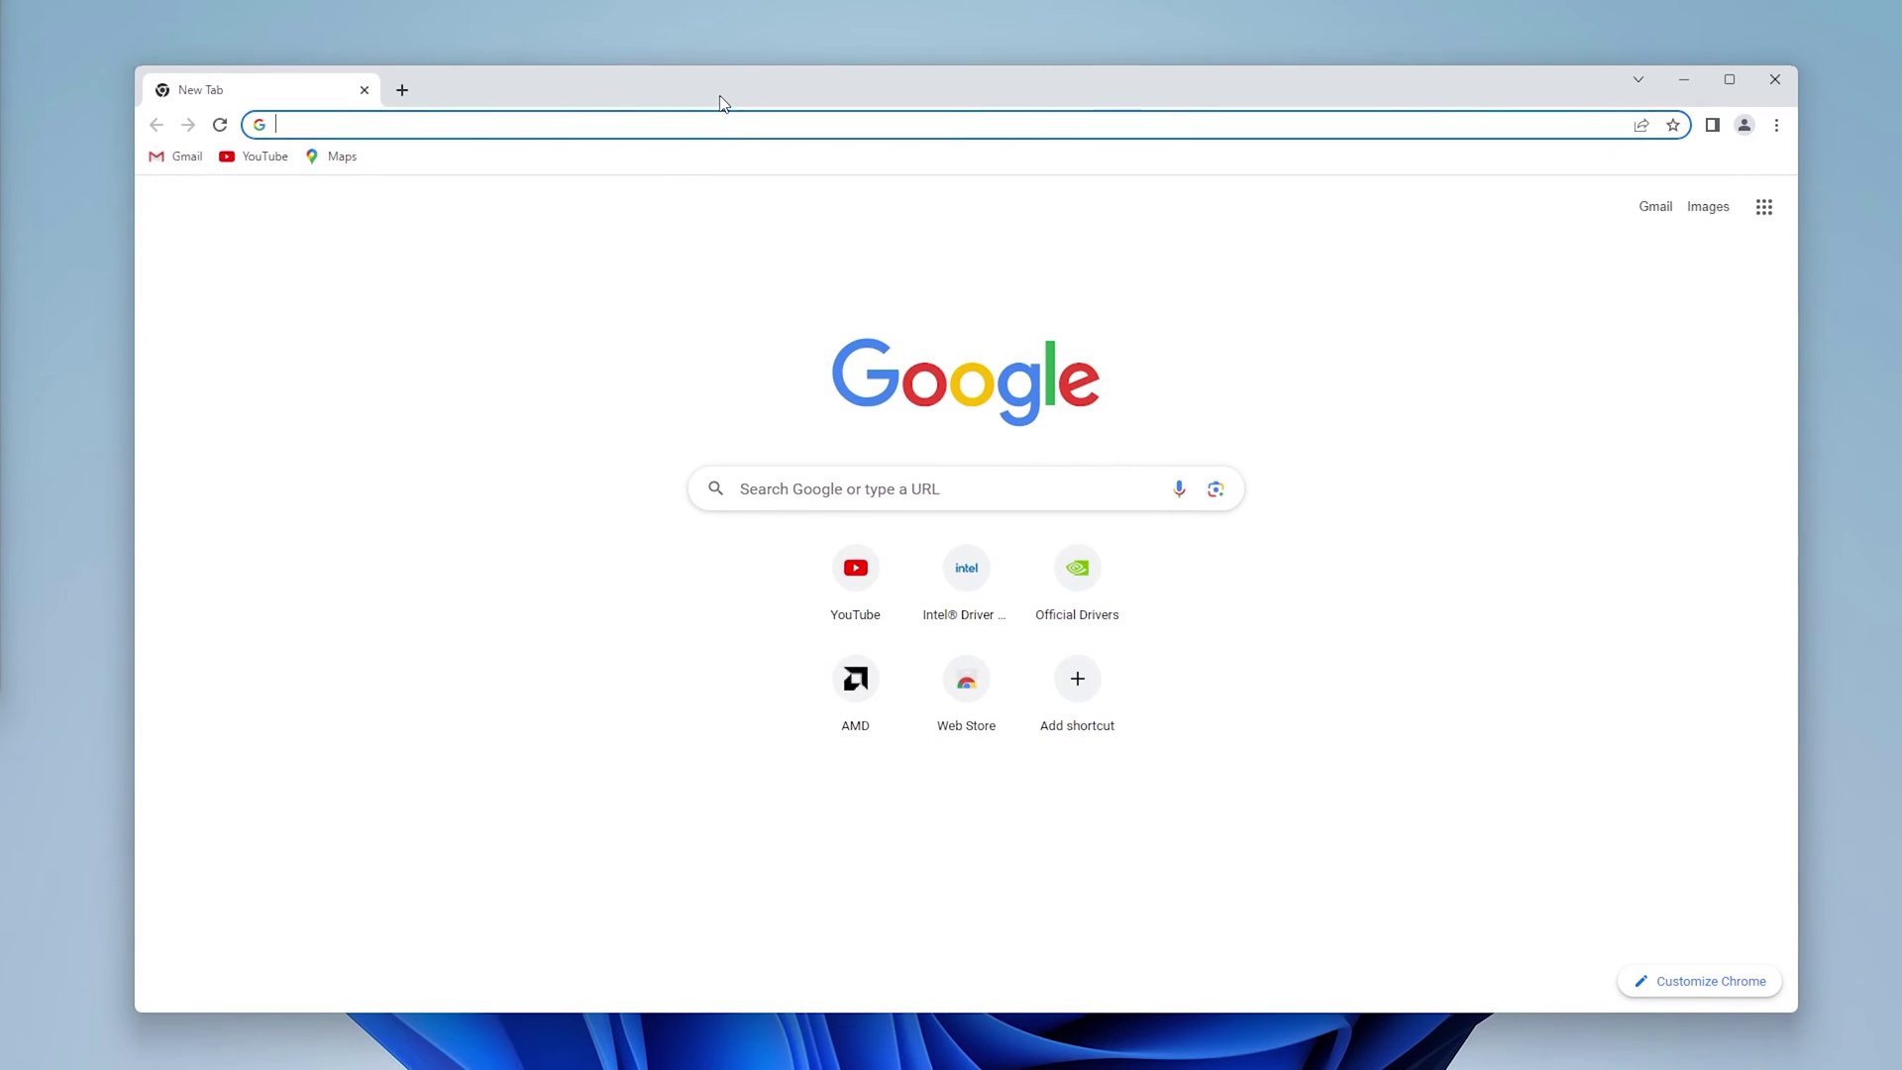
pyautogui.click(496, 118)
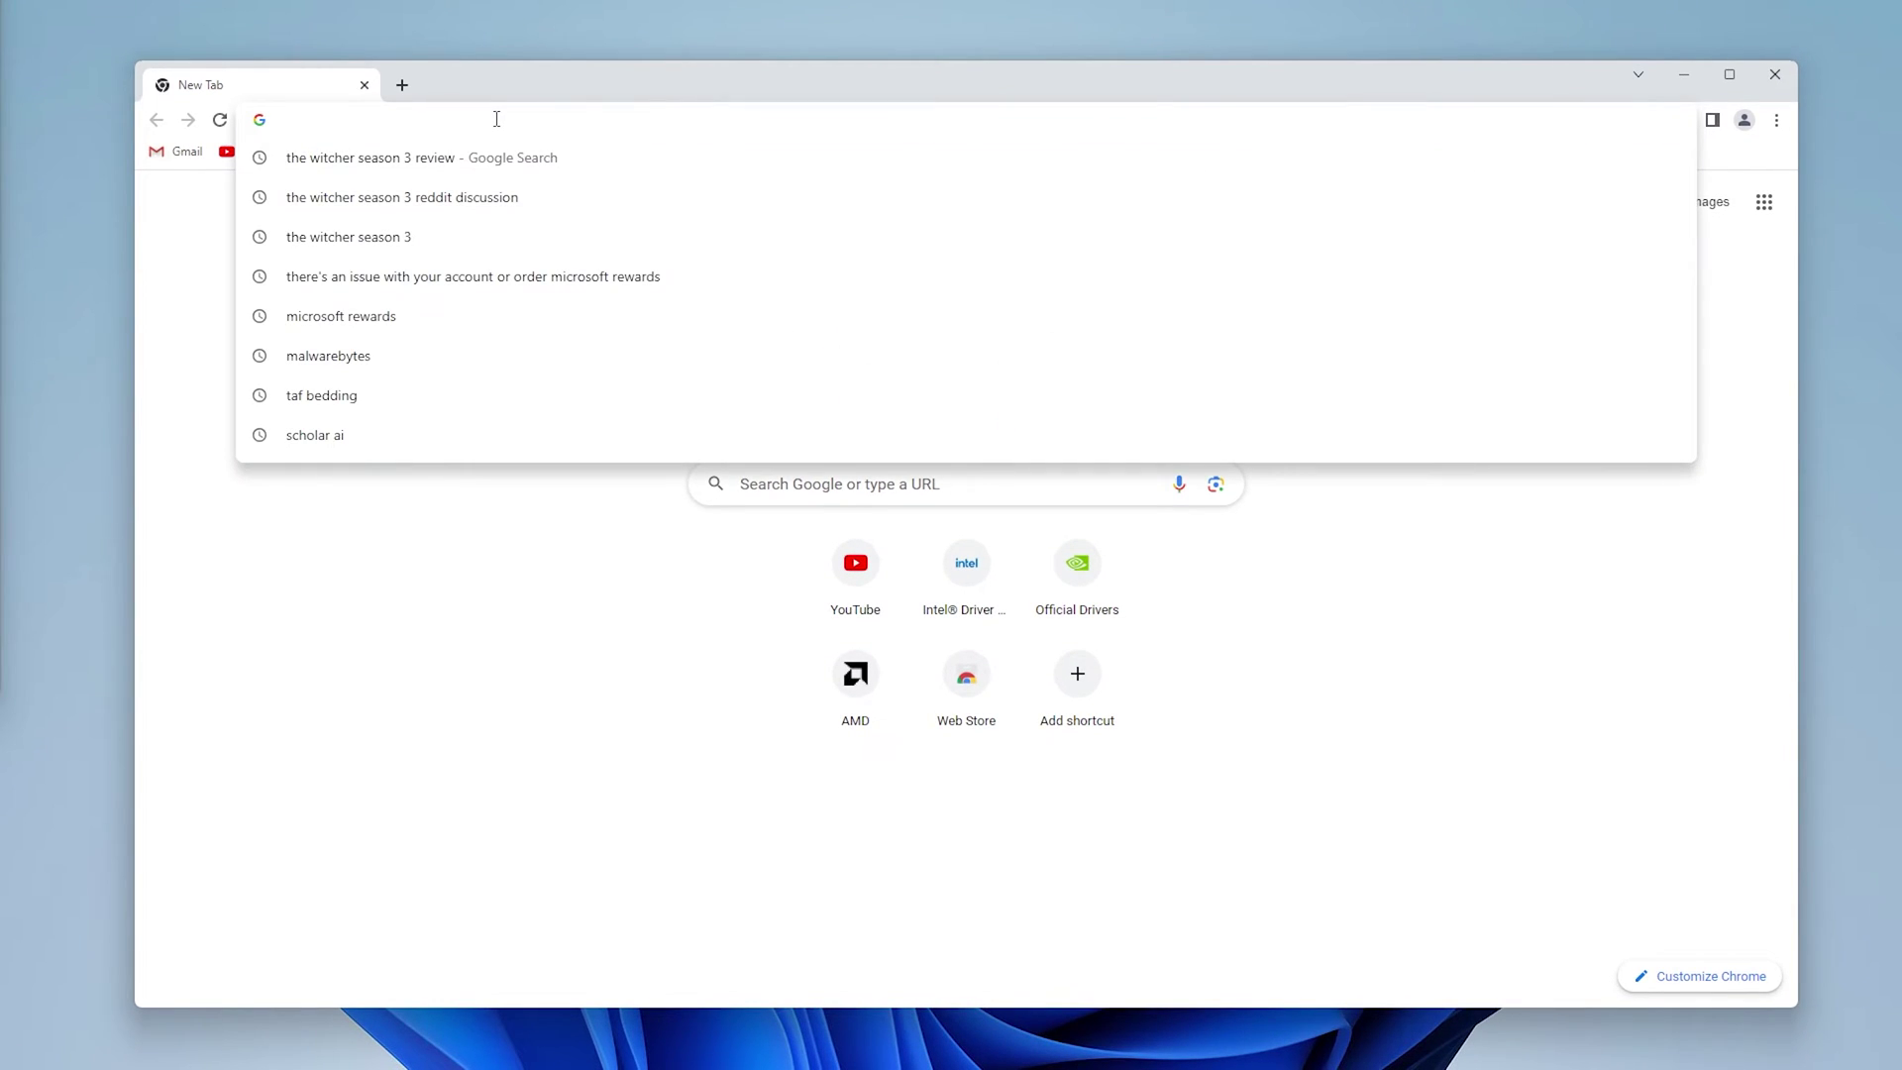
pyautogui.write('g')
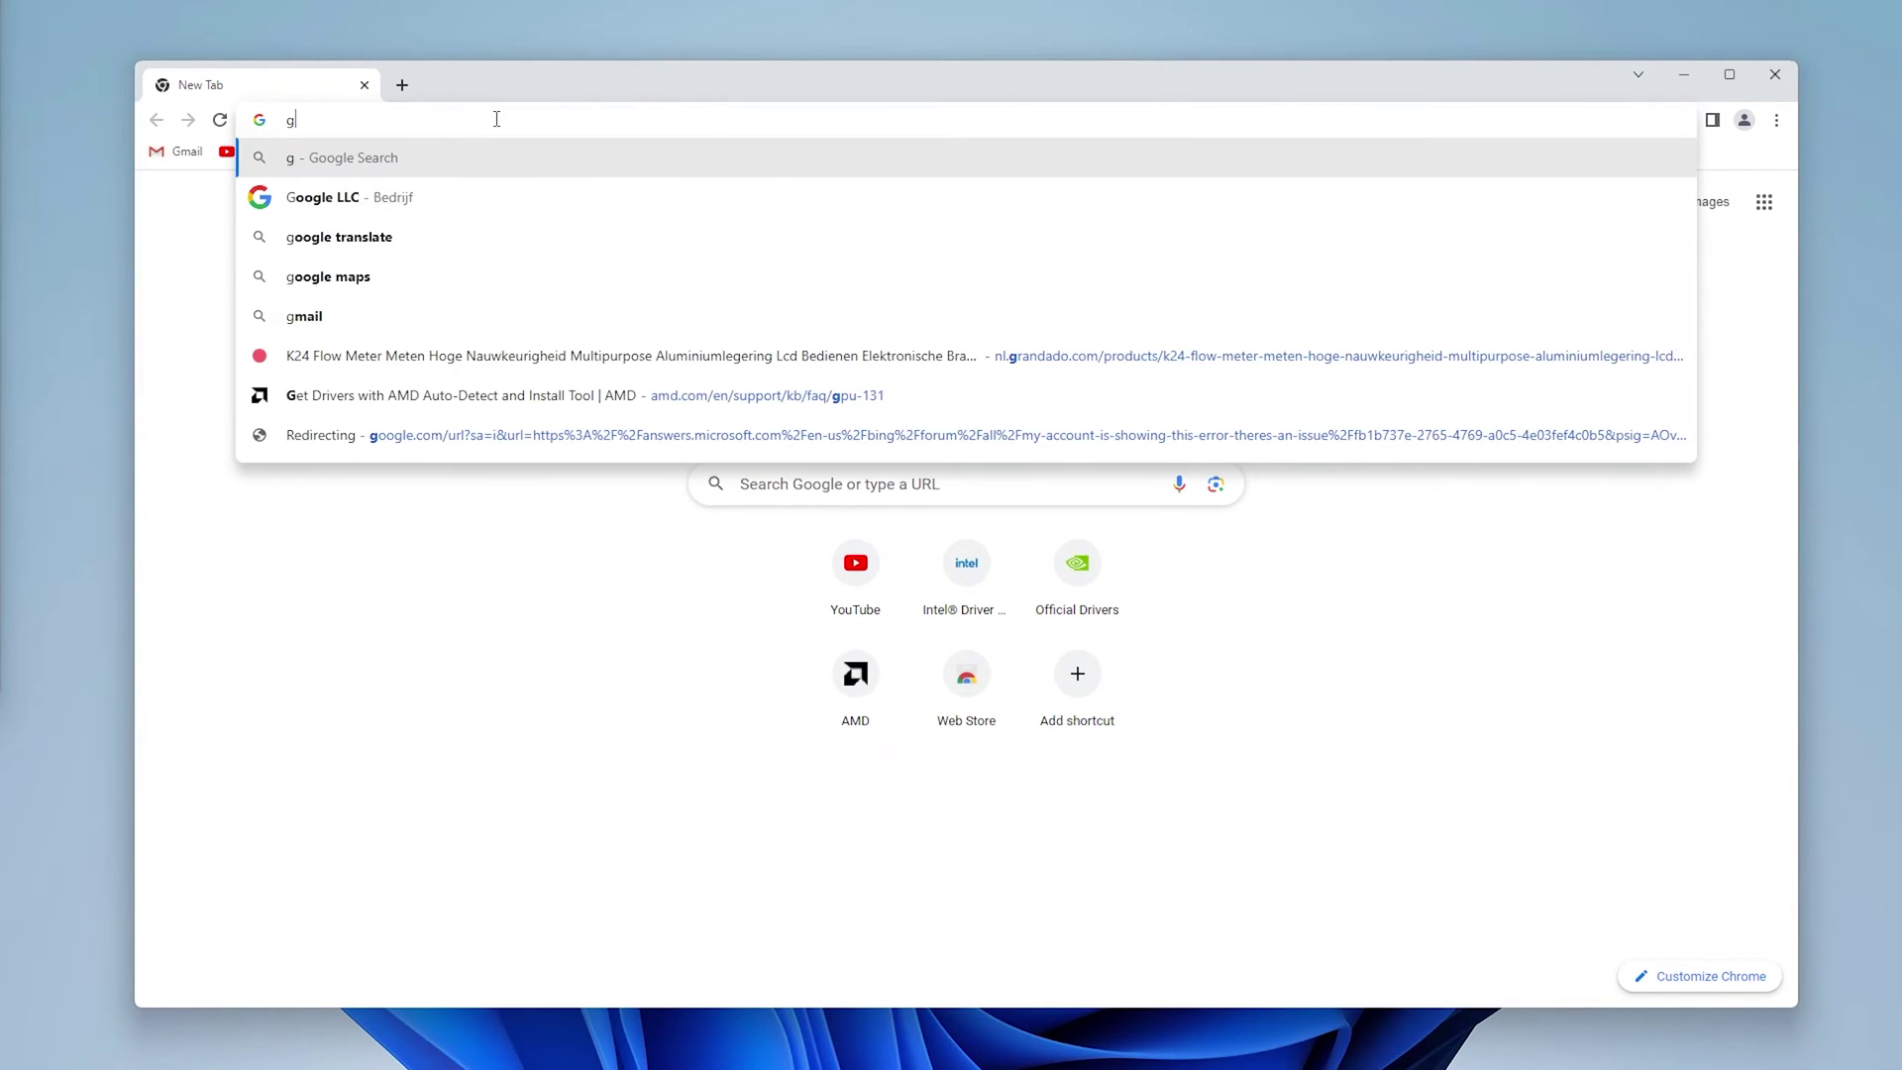
pyautogui.press('Escape')
pyautogui.write('chrom')
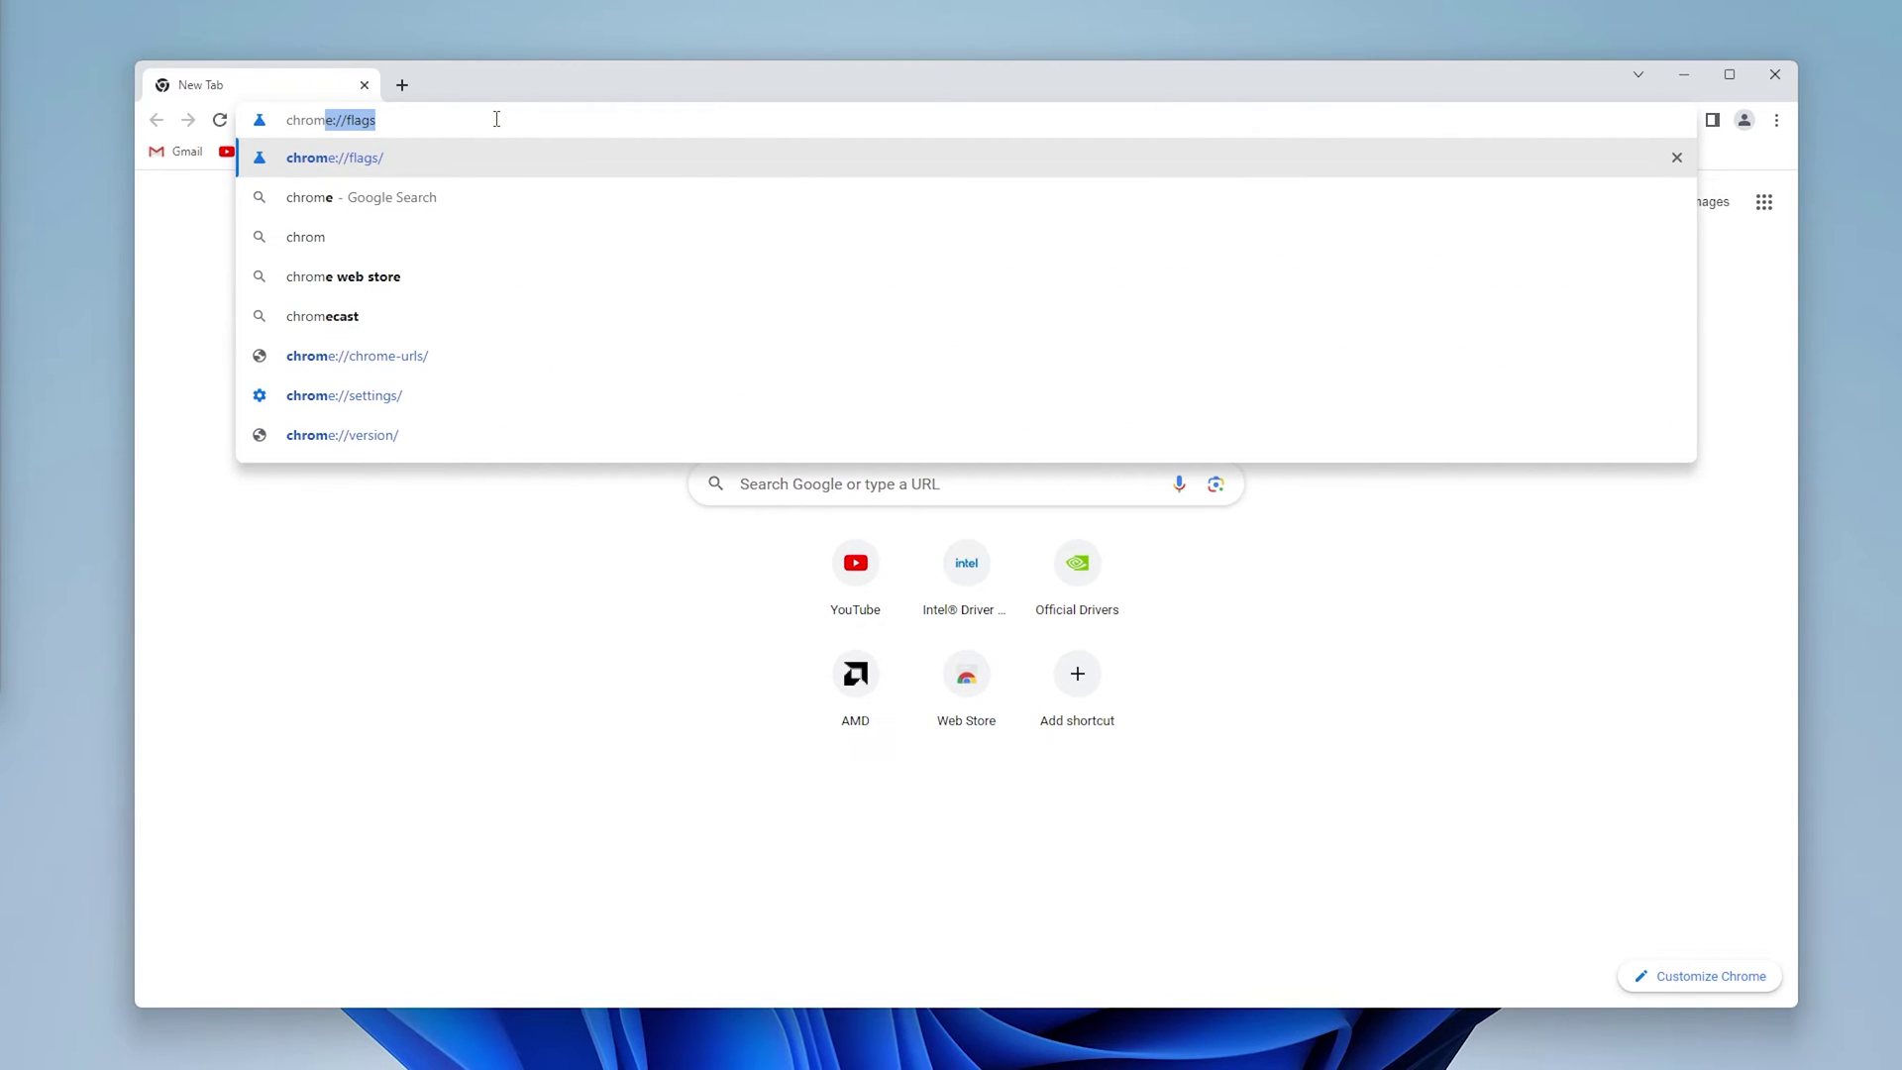
pyautogui.write('e:/')
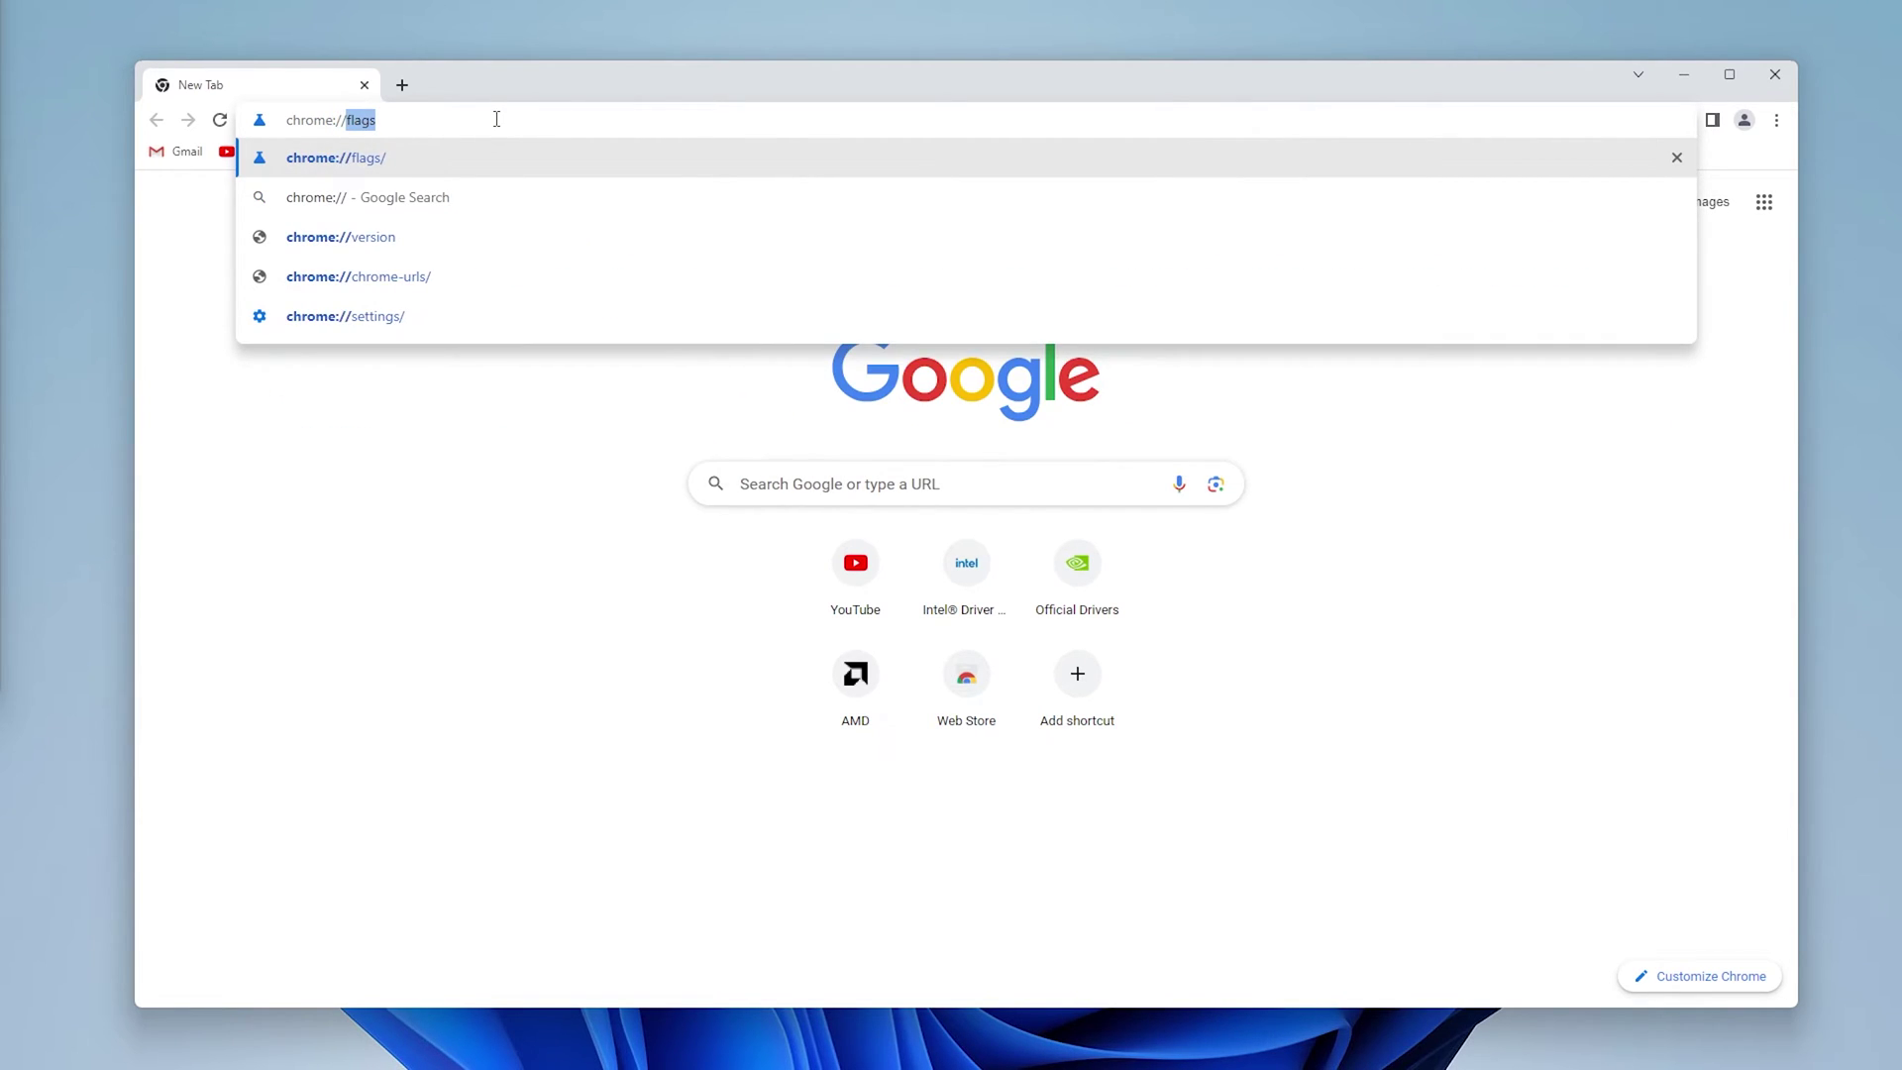
pyautogui.write('/flags')
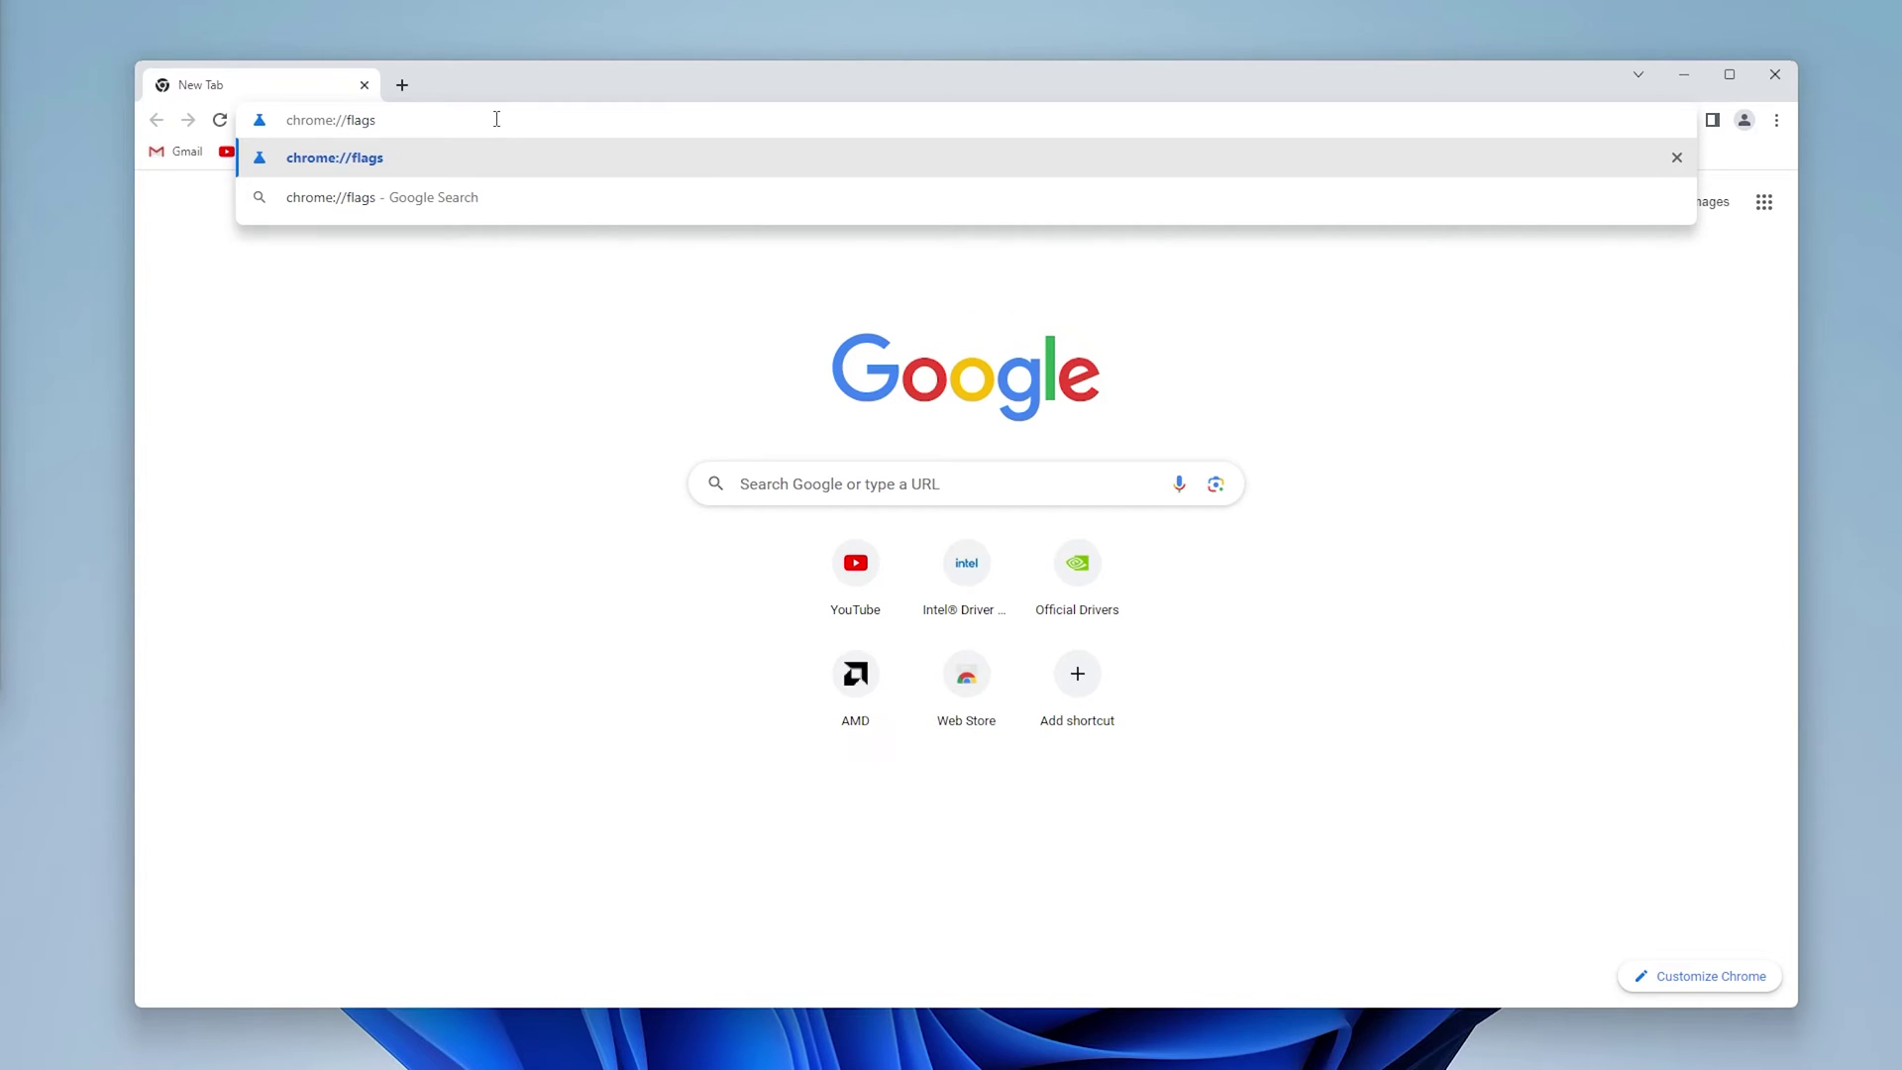
pyautogui.press('Return')
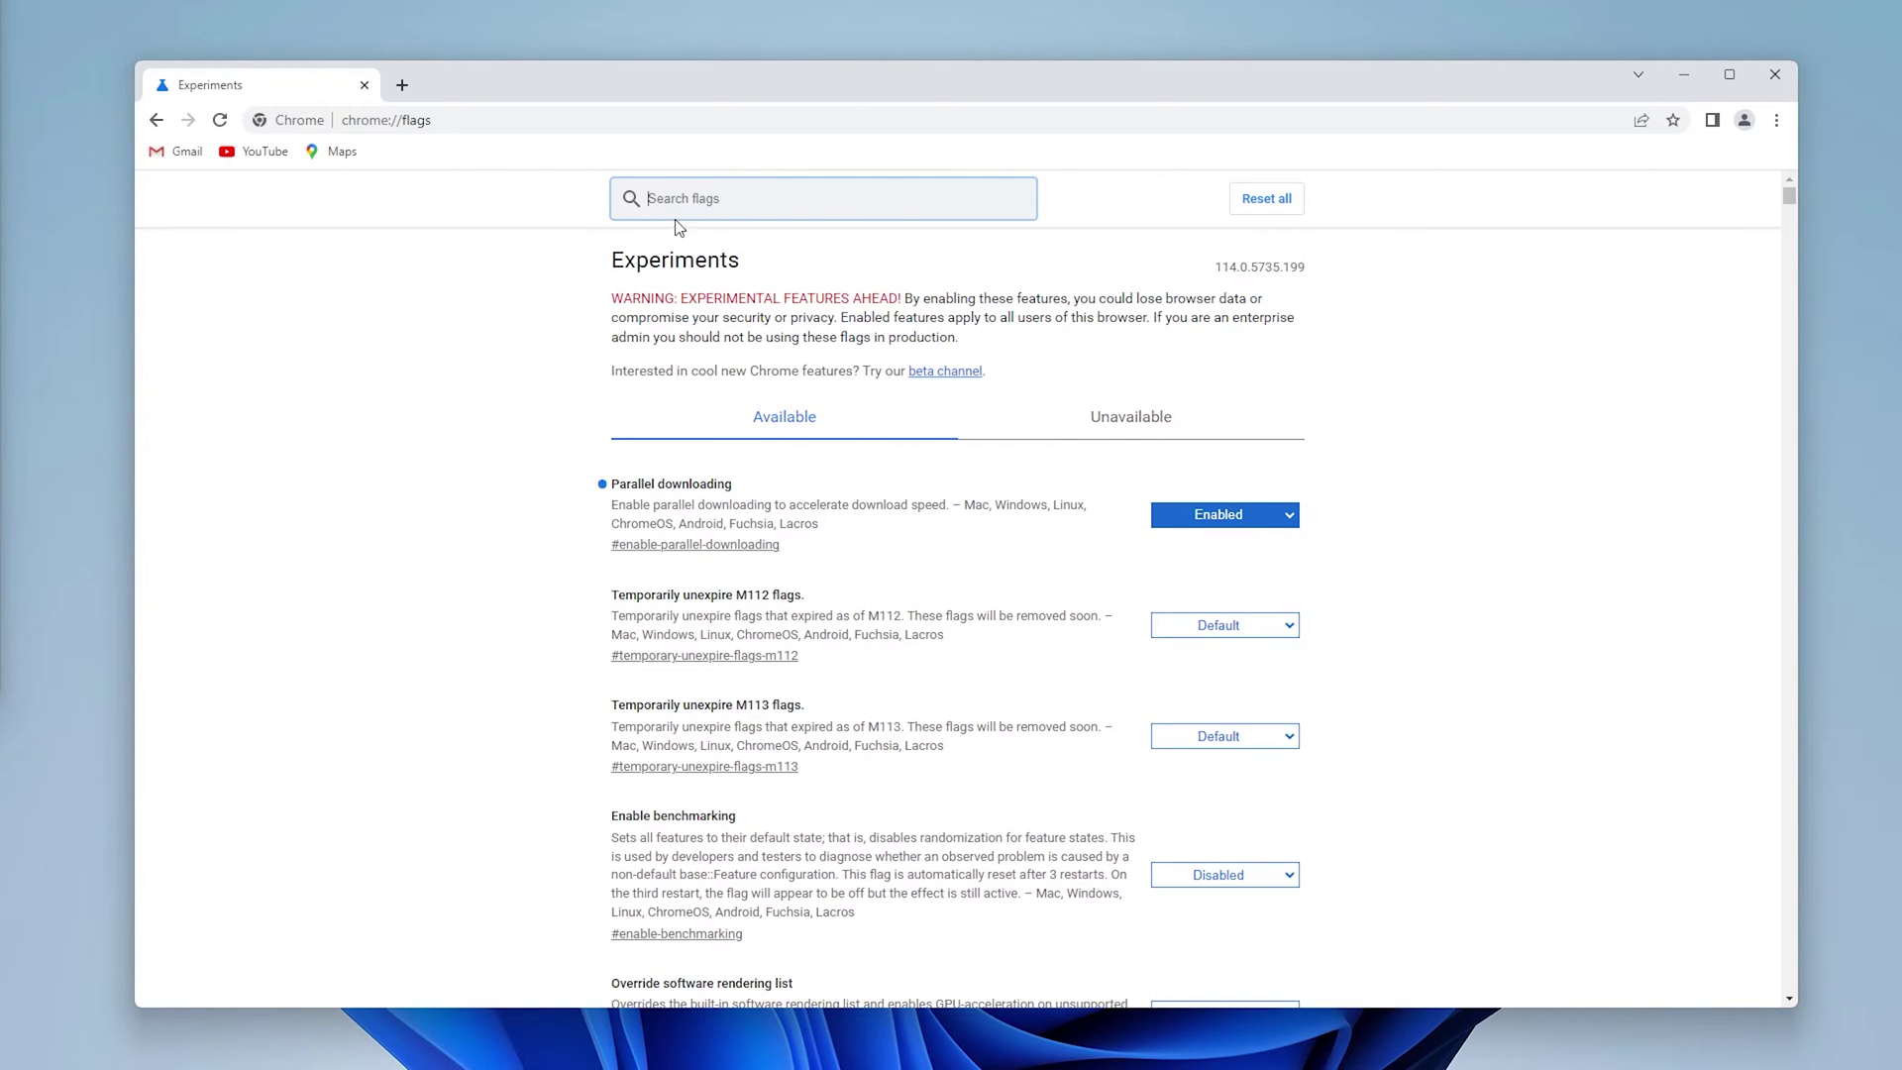
# - Filter flags by 'par' and set Parallel downloading to Enabled
pyautogui.write('par')
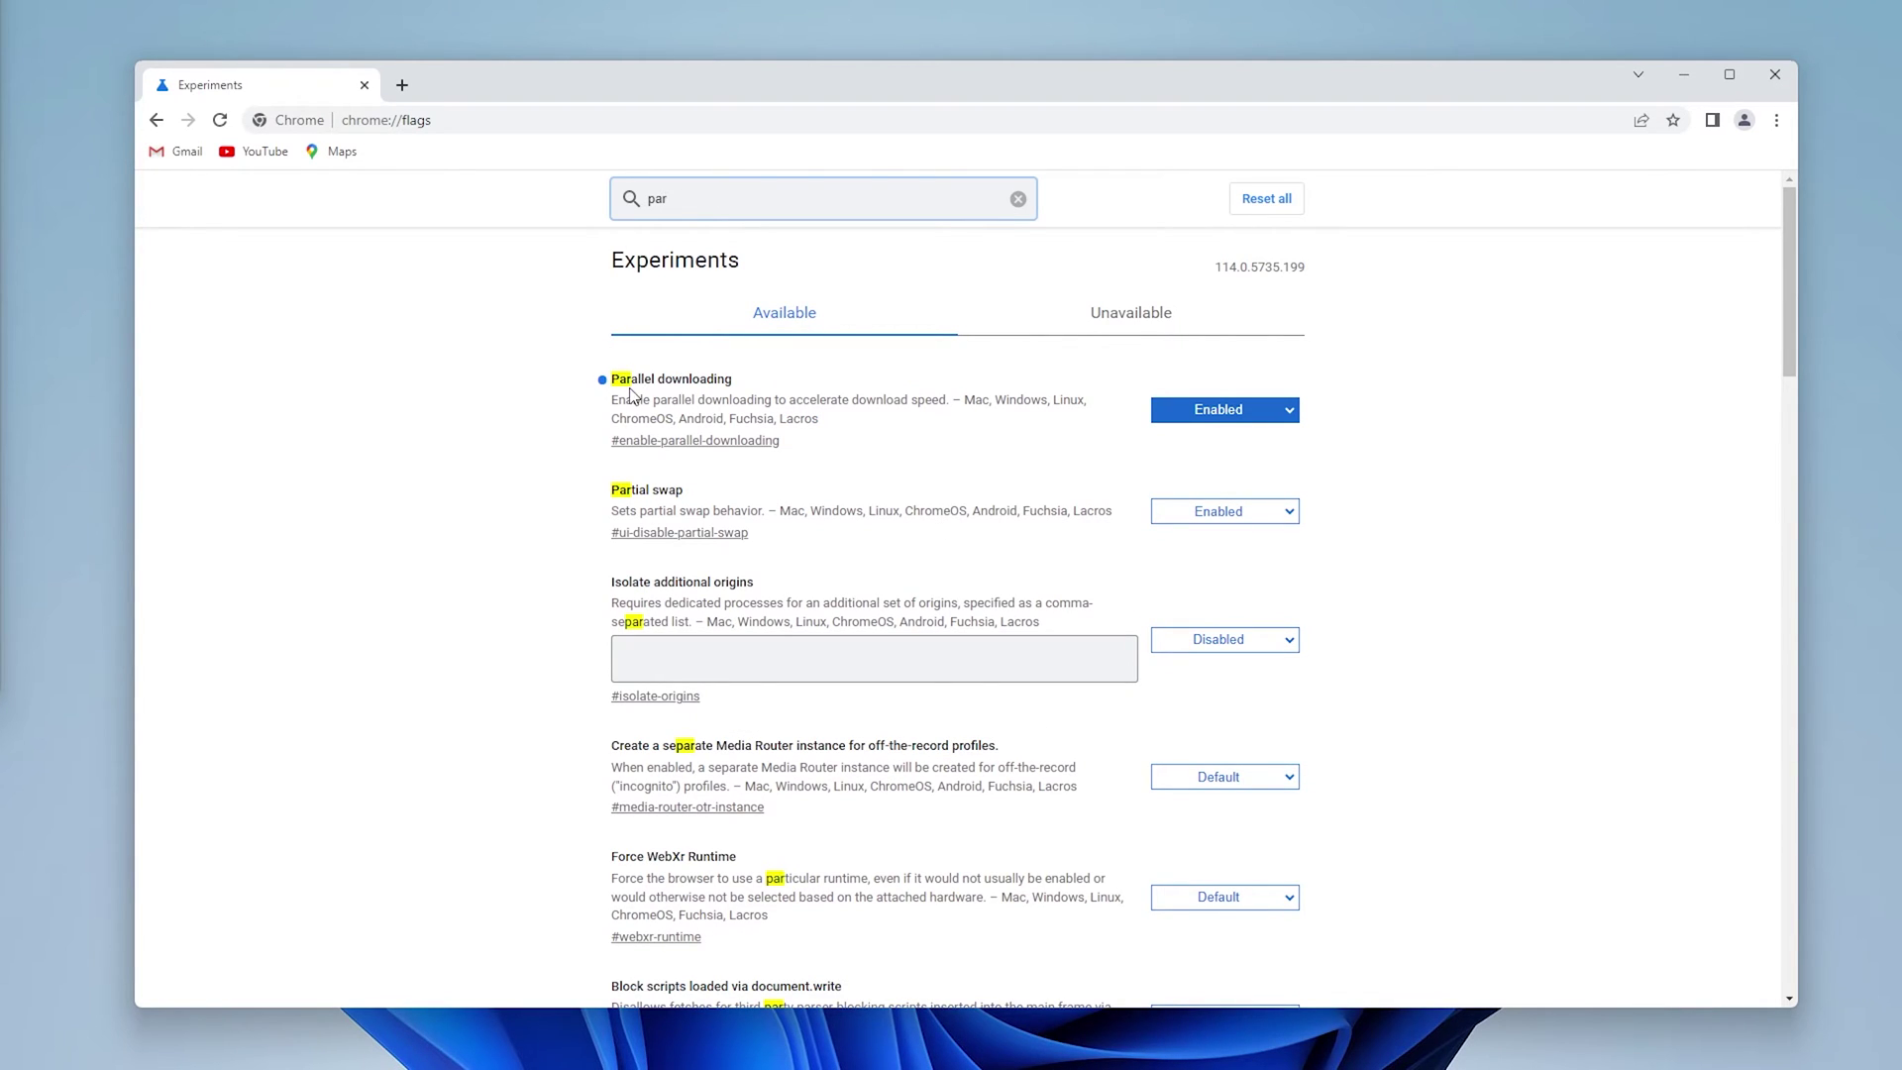
pyautogui.moveTo(753, 378); pyautogui.dragTo(600, 379)
pyautogui.click(600, 378)
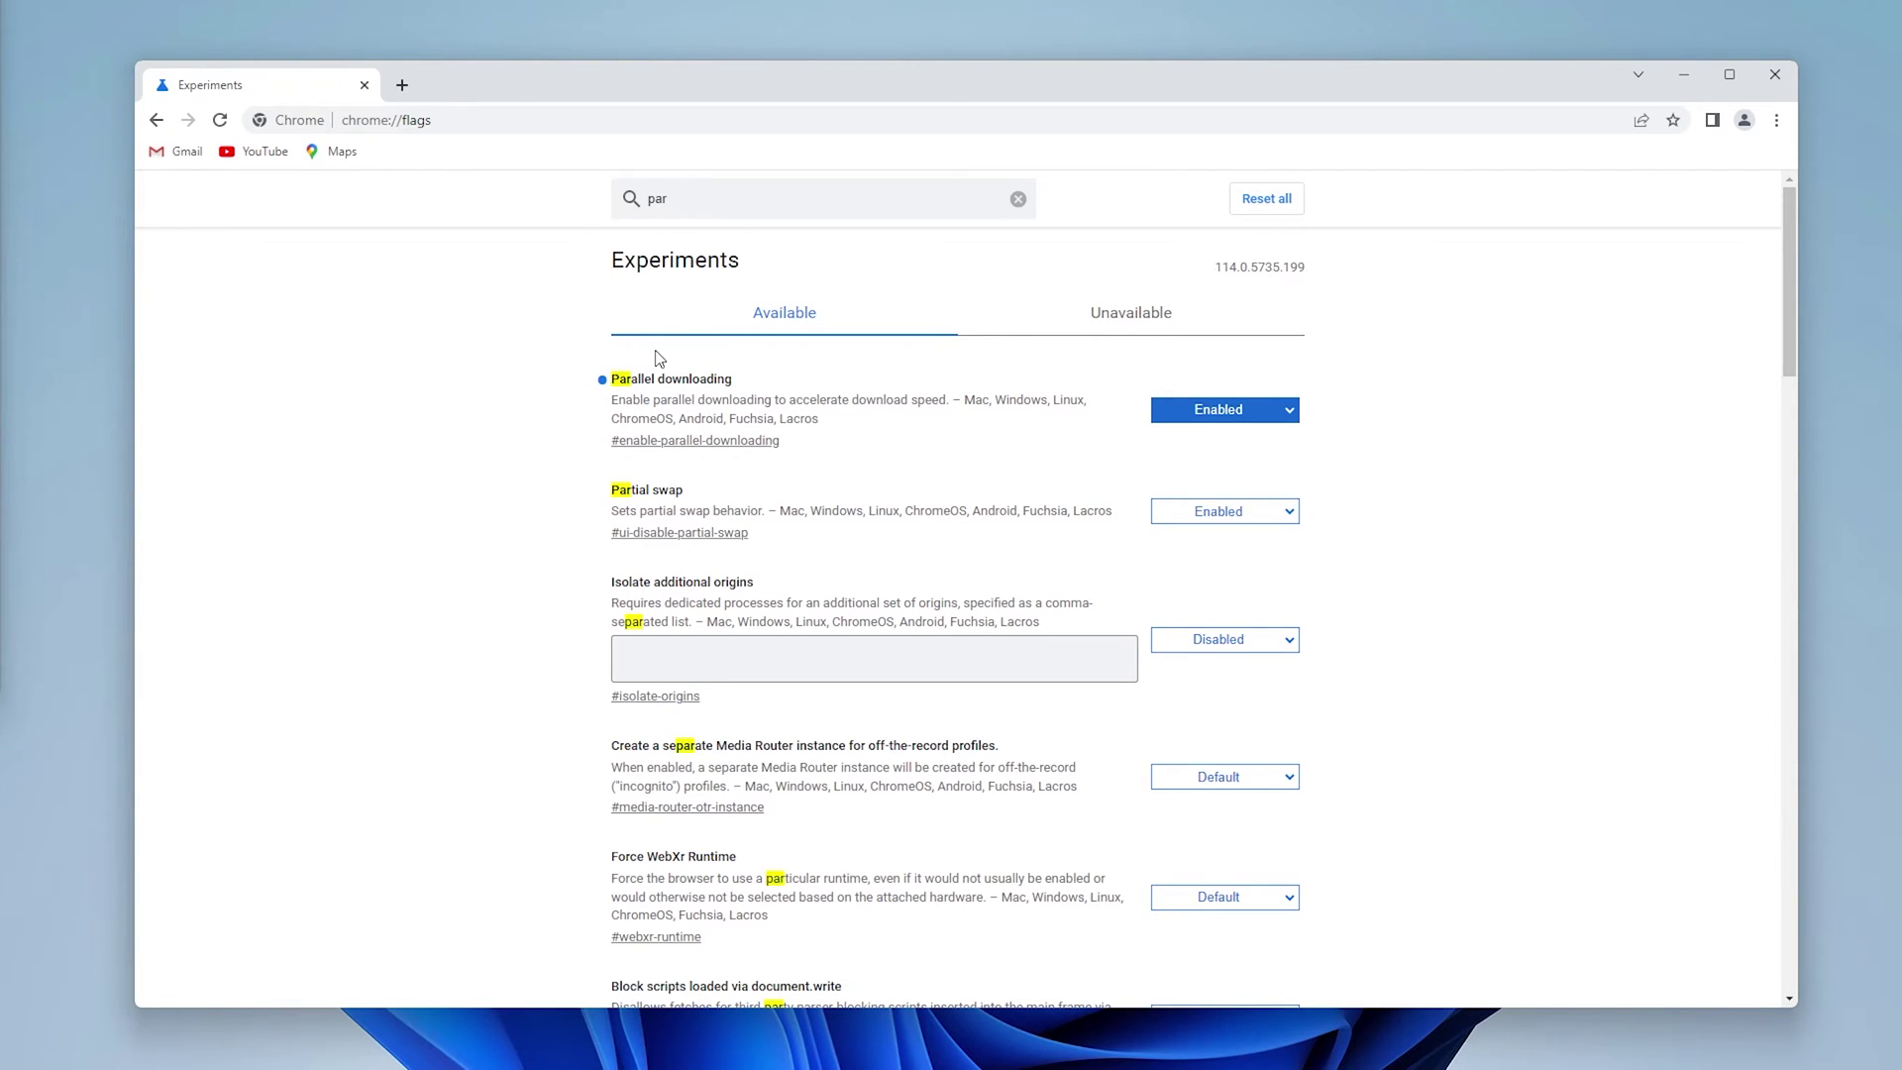
pyautogui.click(1235, 413)
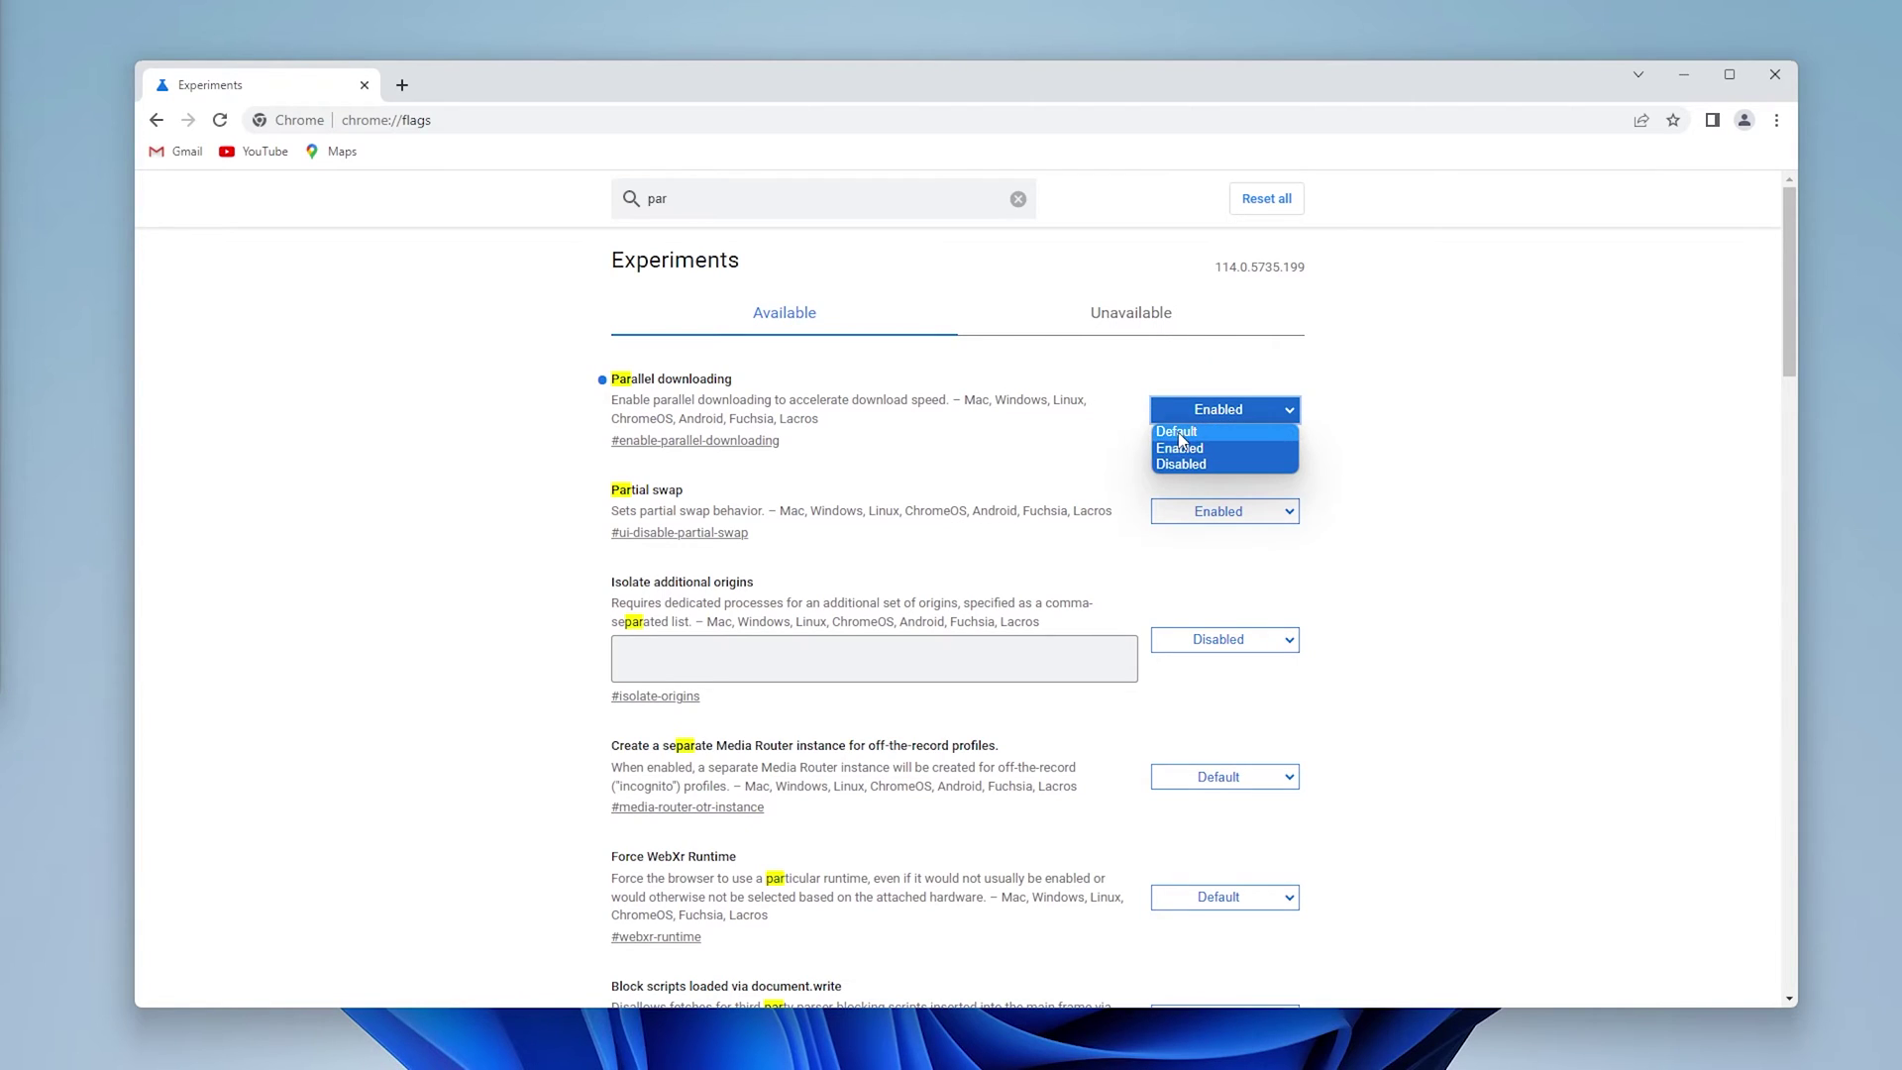
pyautogui.click(1224, 448)
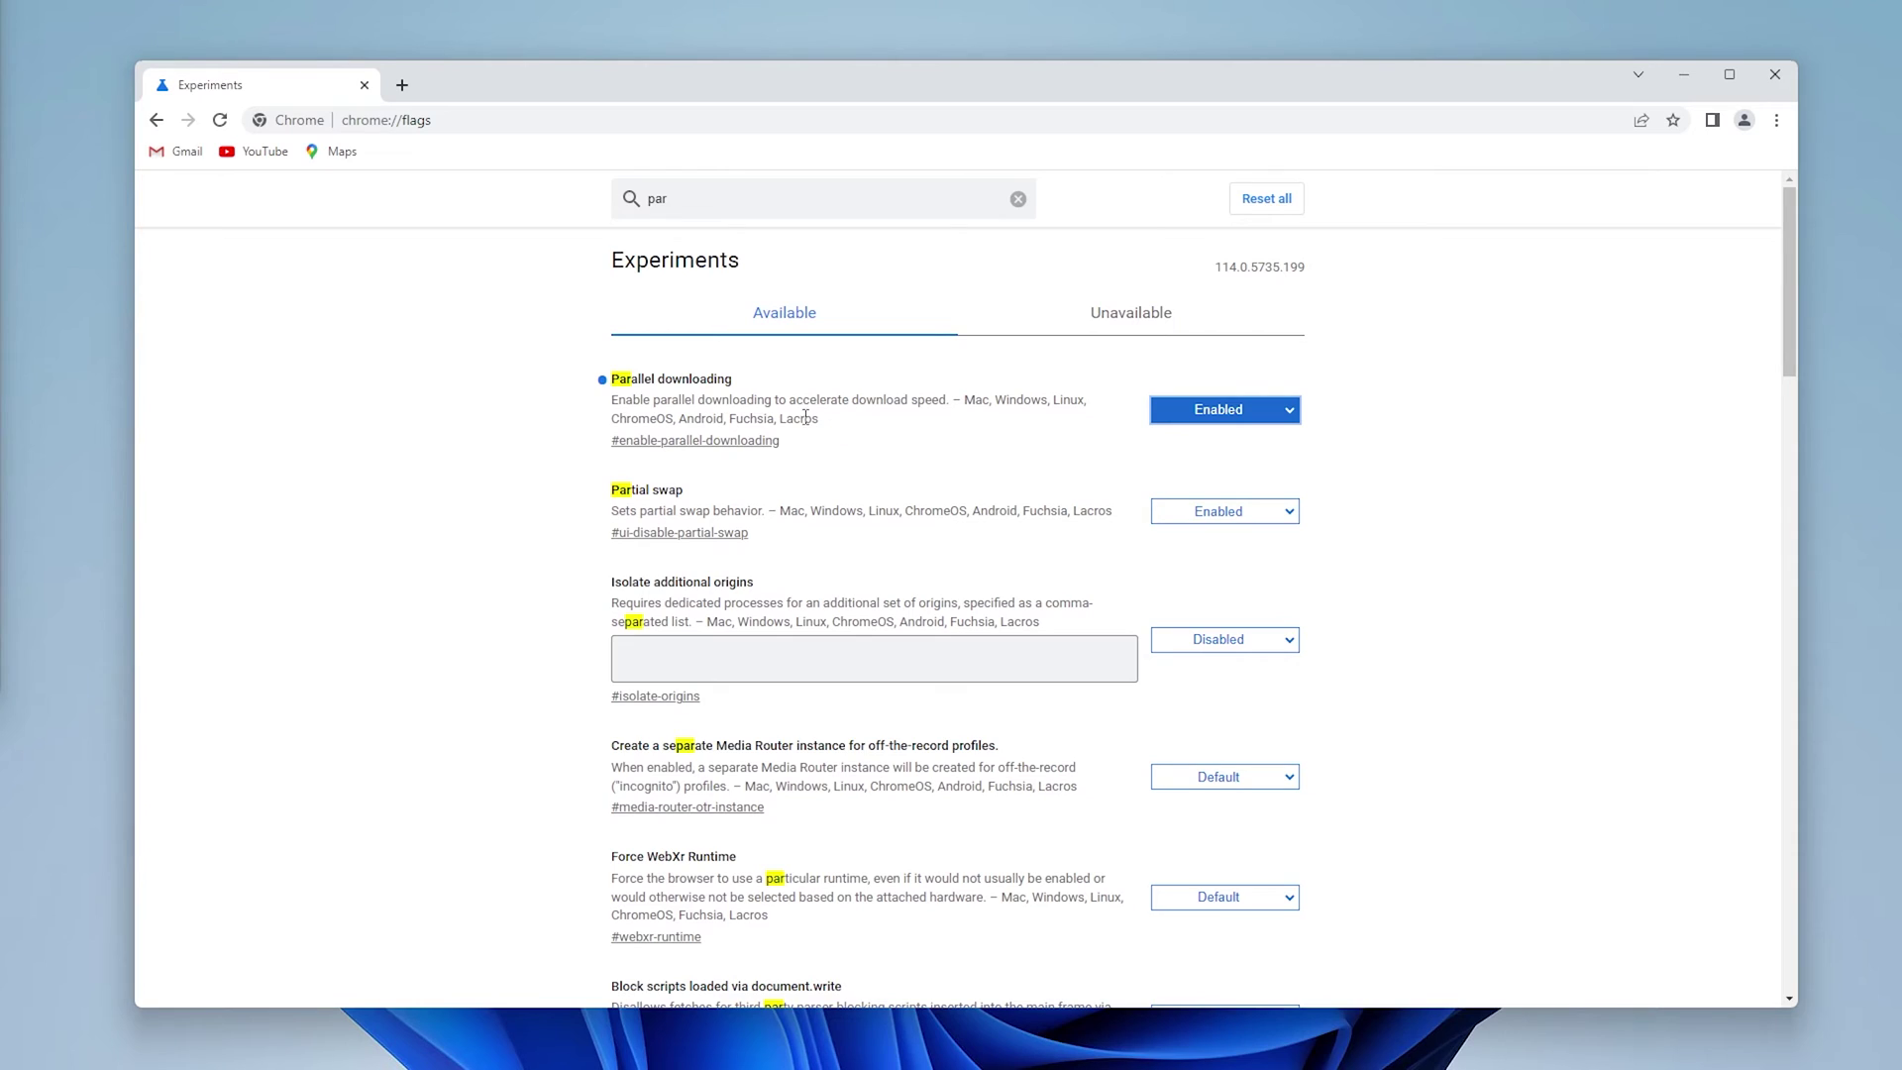
pyautogui.click(38, 472)
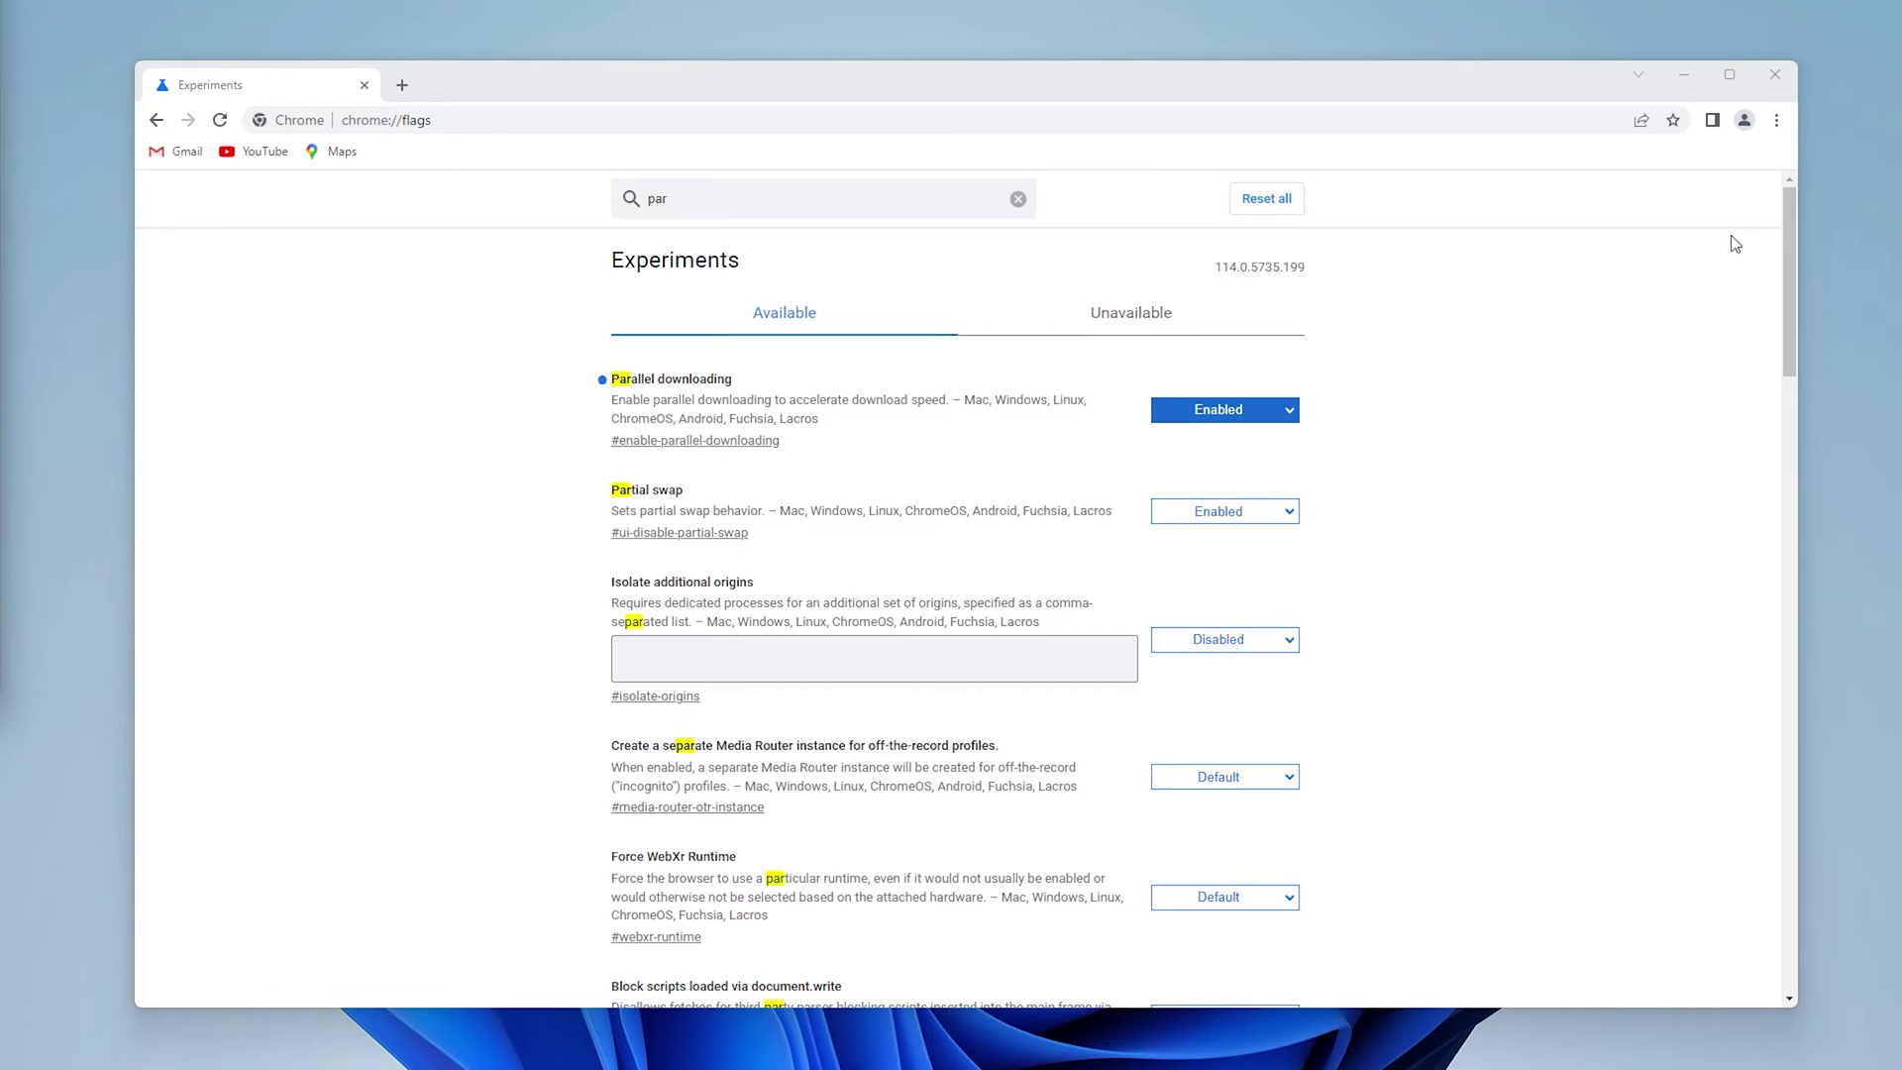
# - In Settings > System, turn background apps off and hardware acceleration on
pyautogui.click(1777, 119)
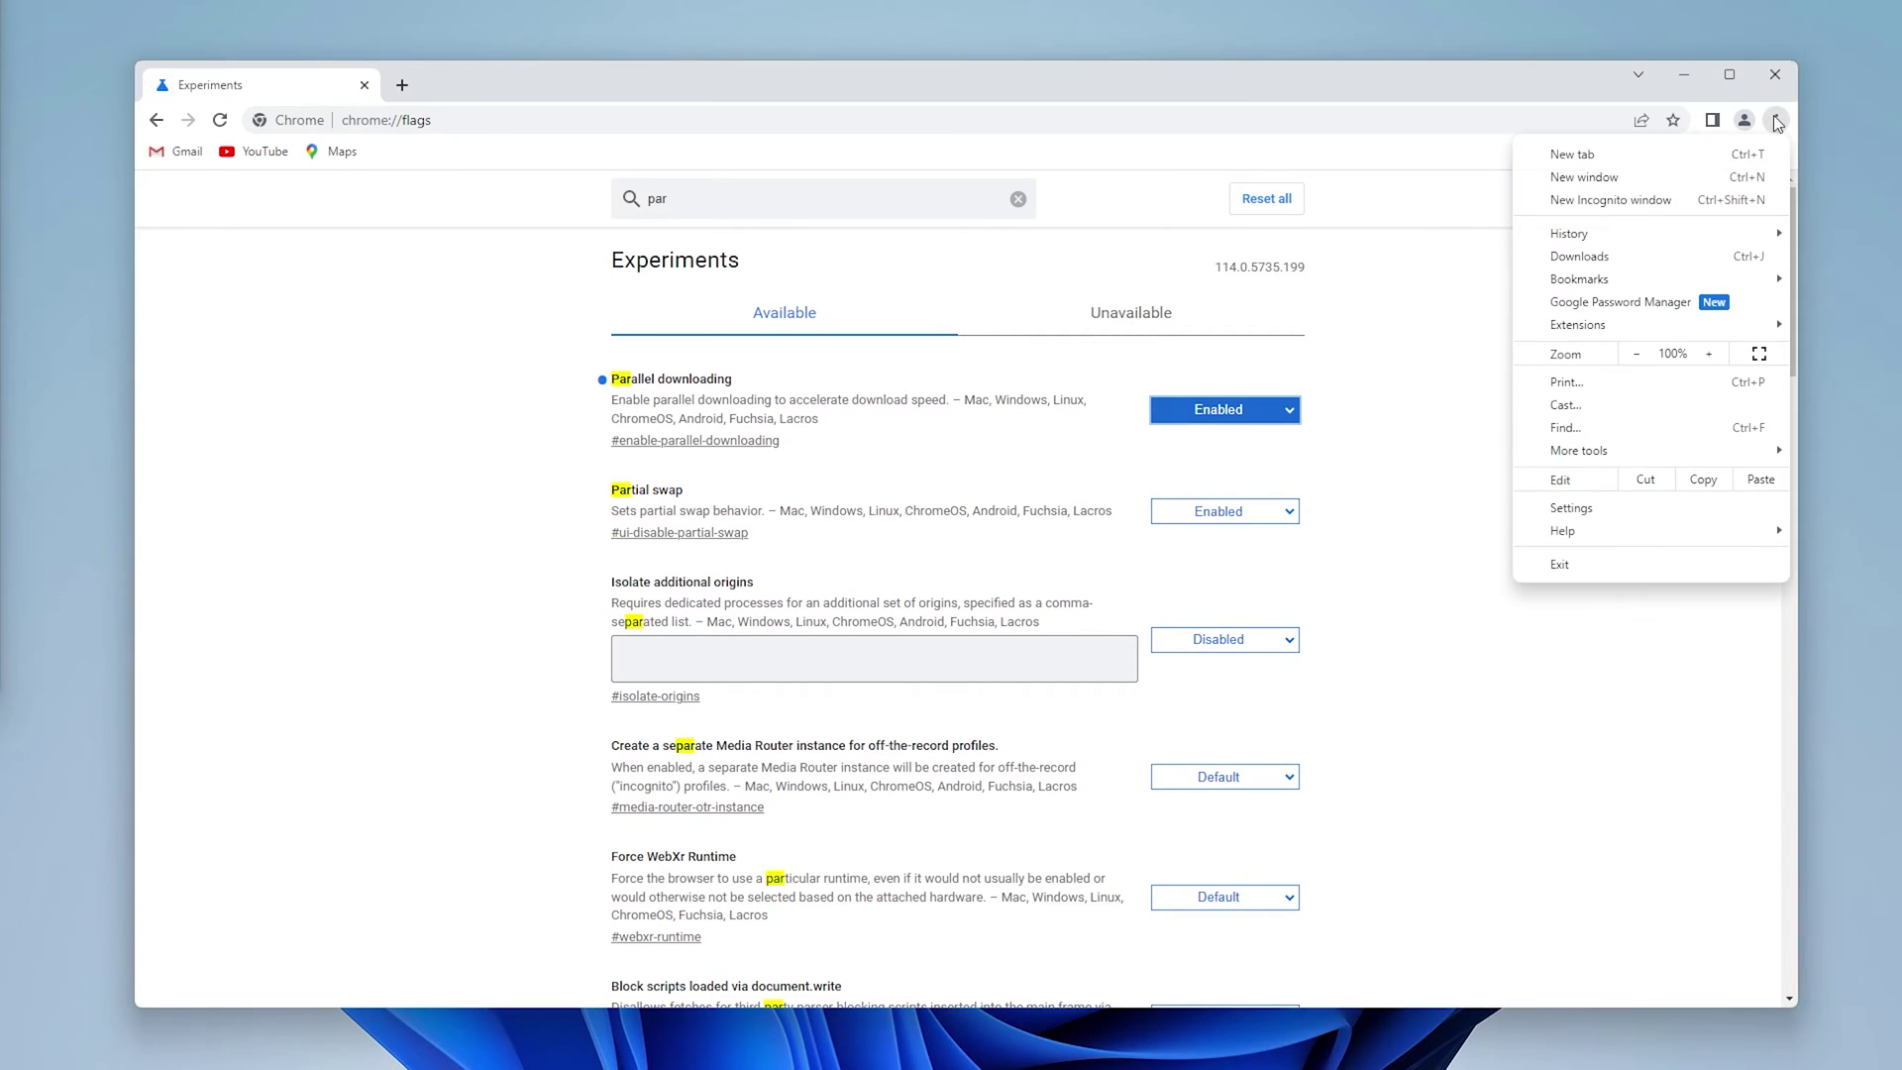
pyautogui.click(1570, 507)
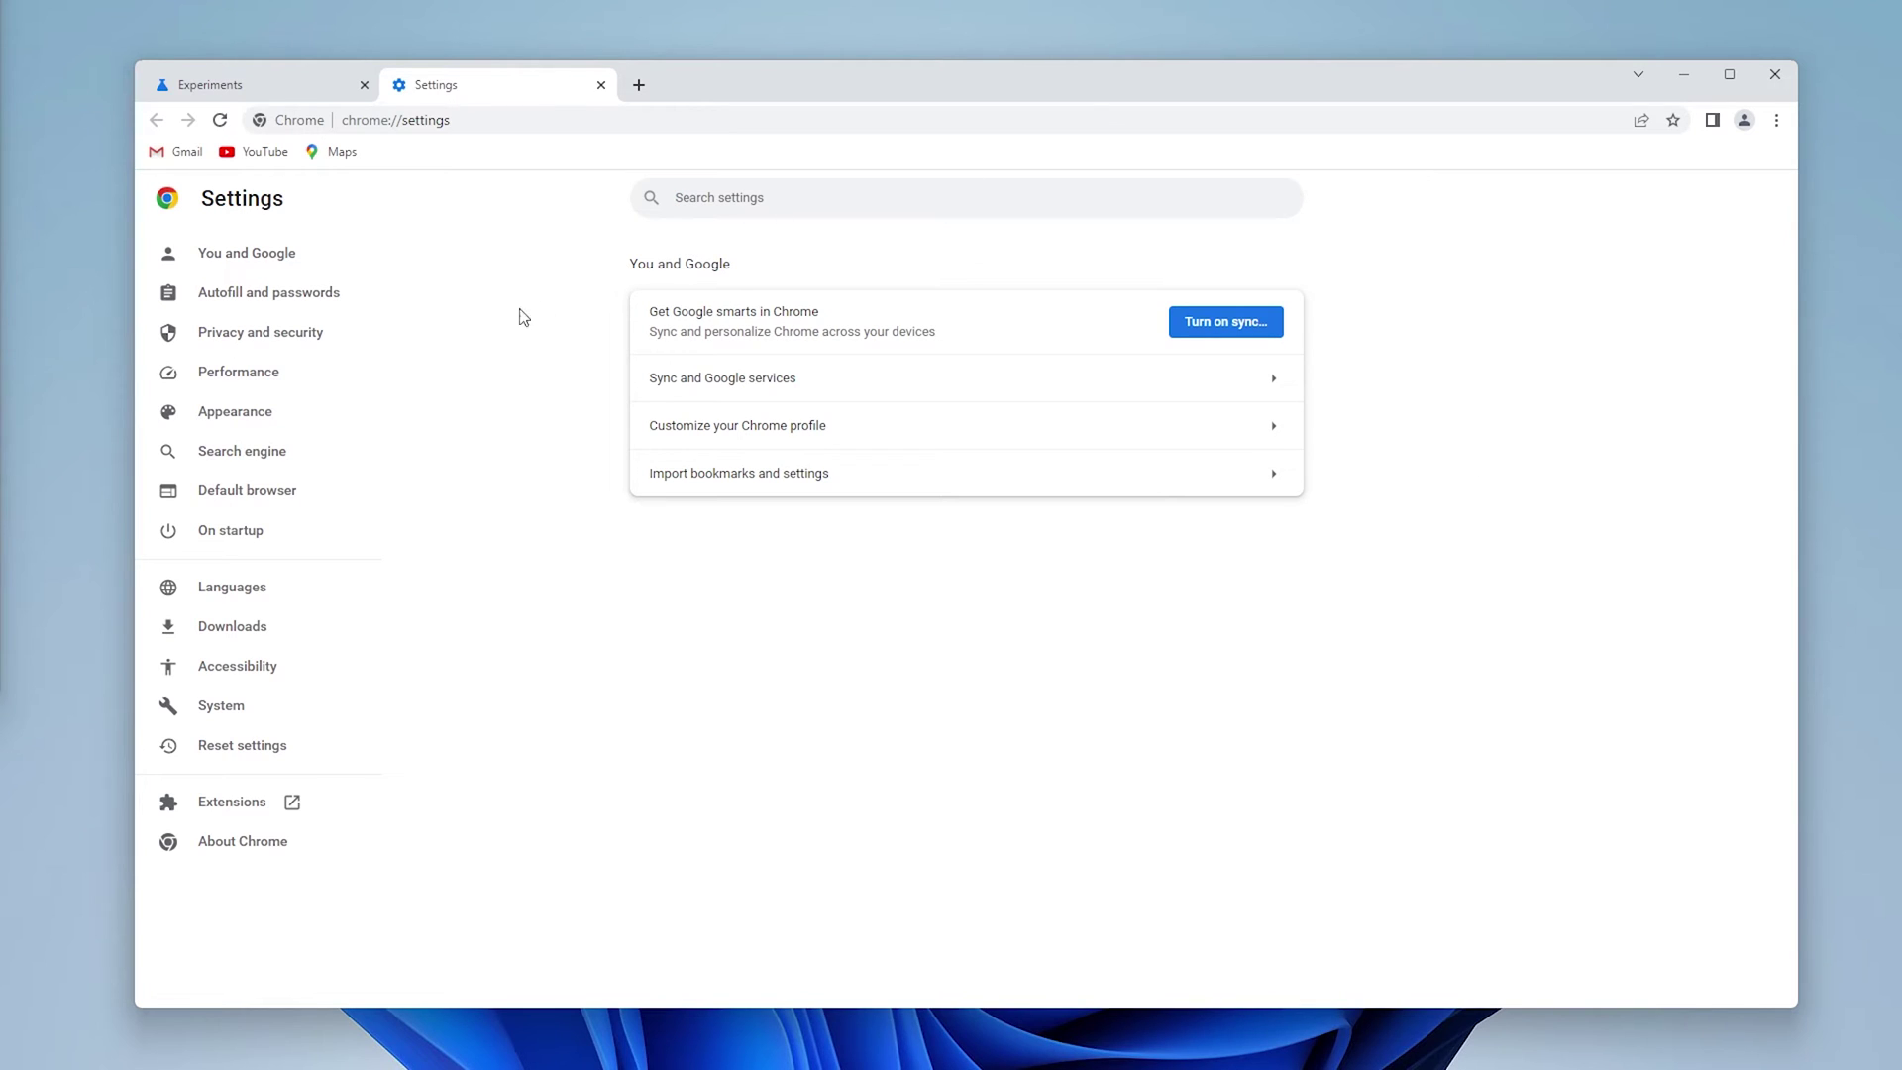
pyautogui.click(273, 713)
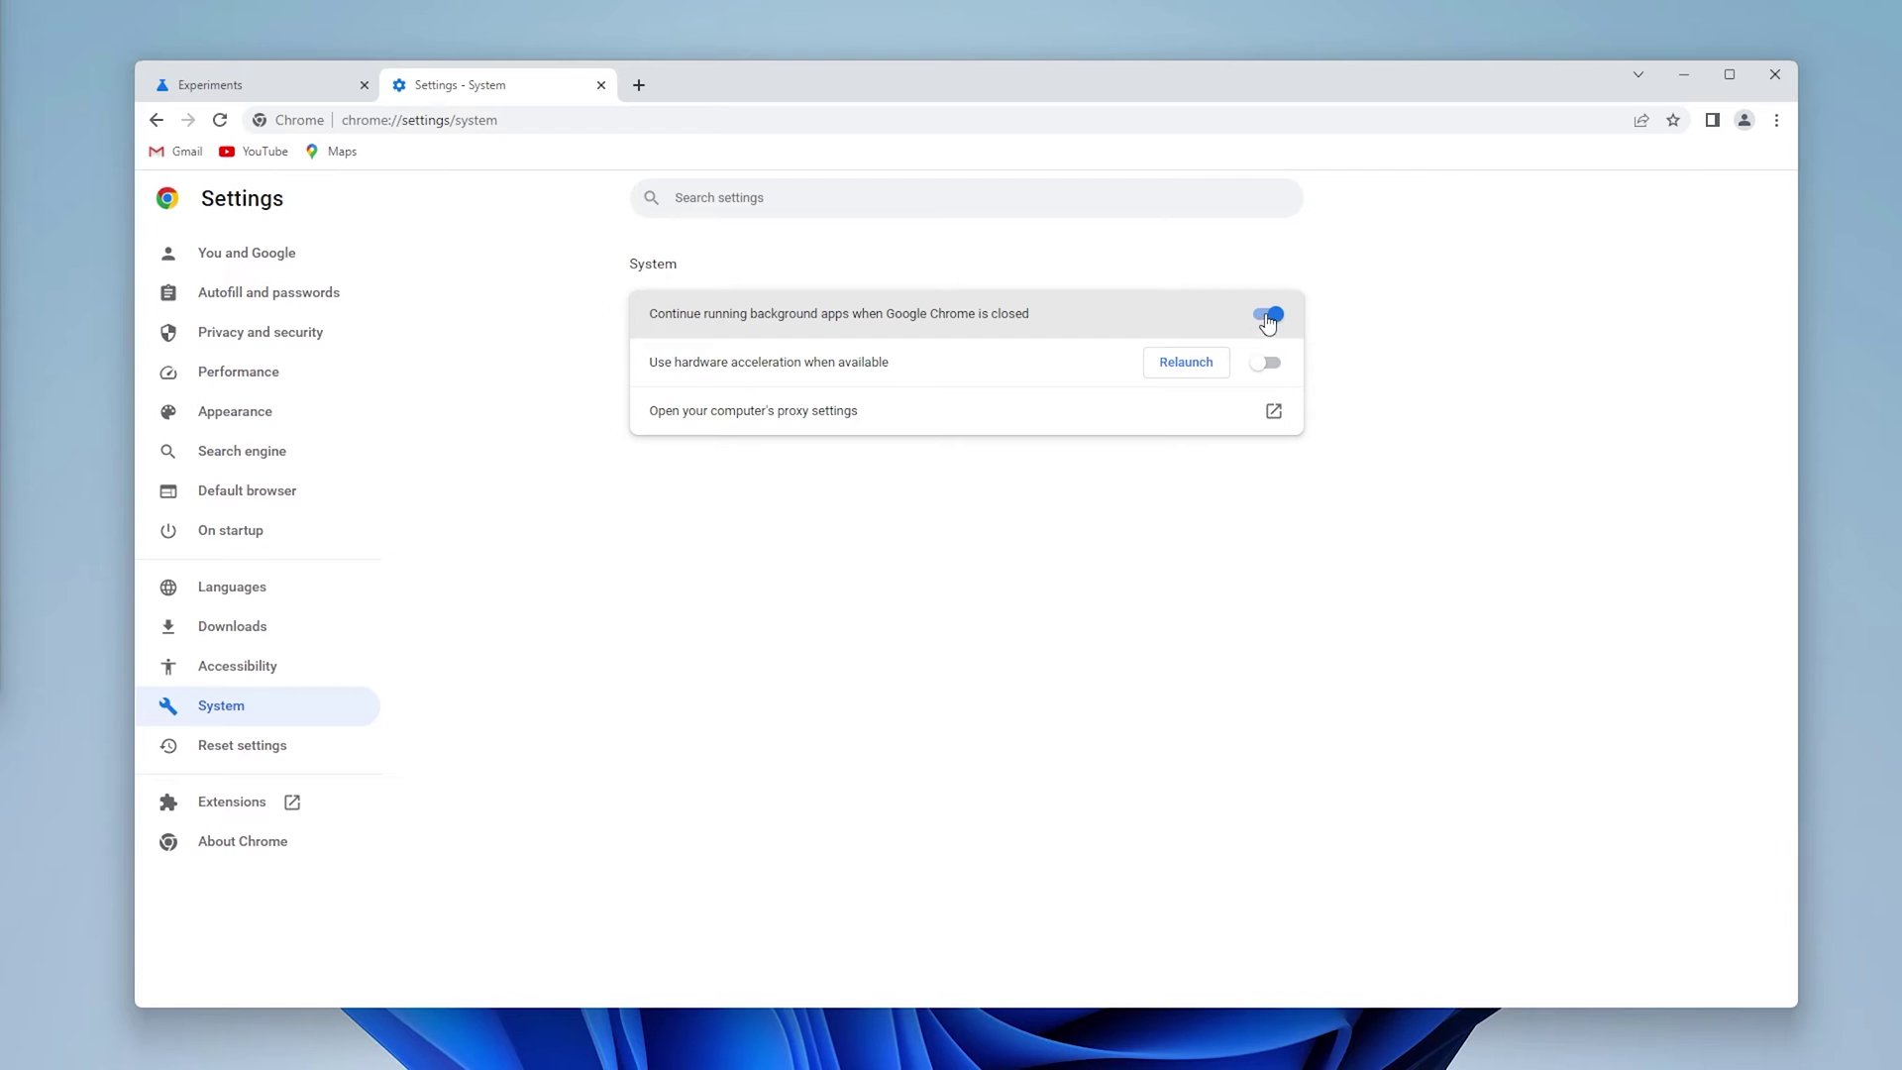
pyautogui.click(1265, 315)
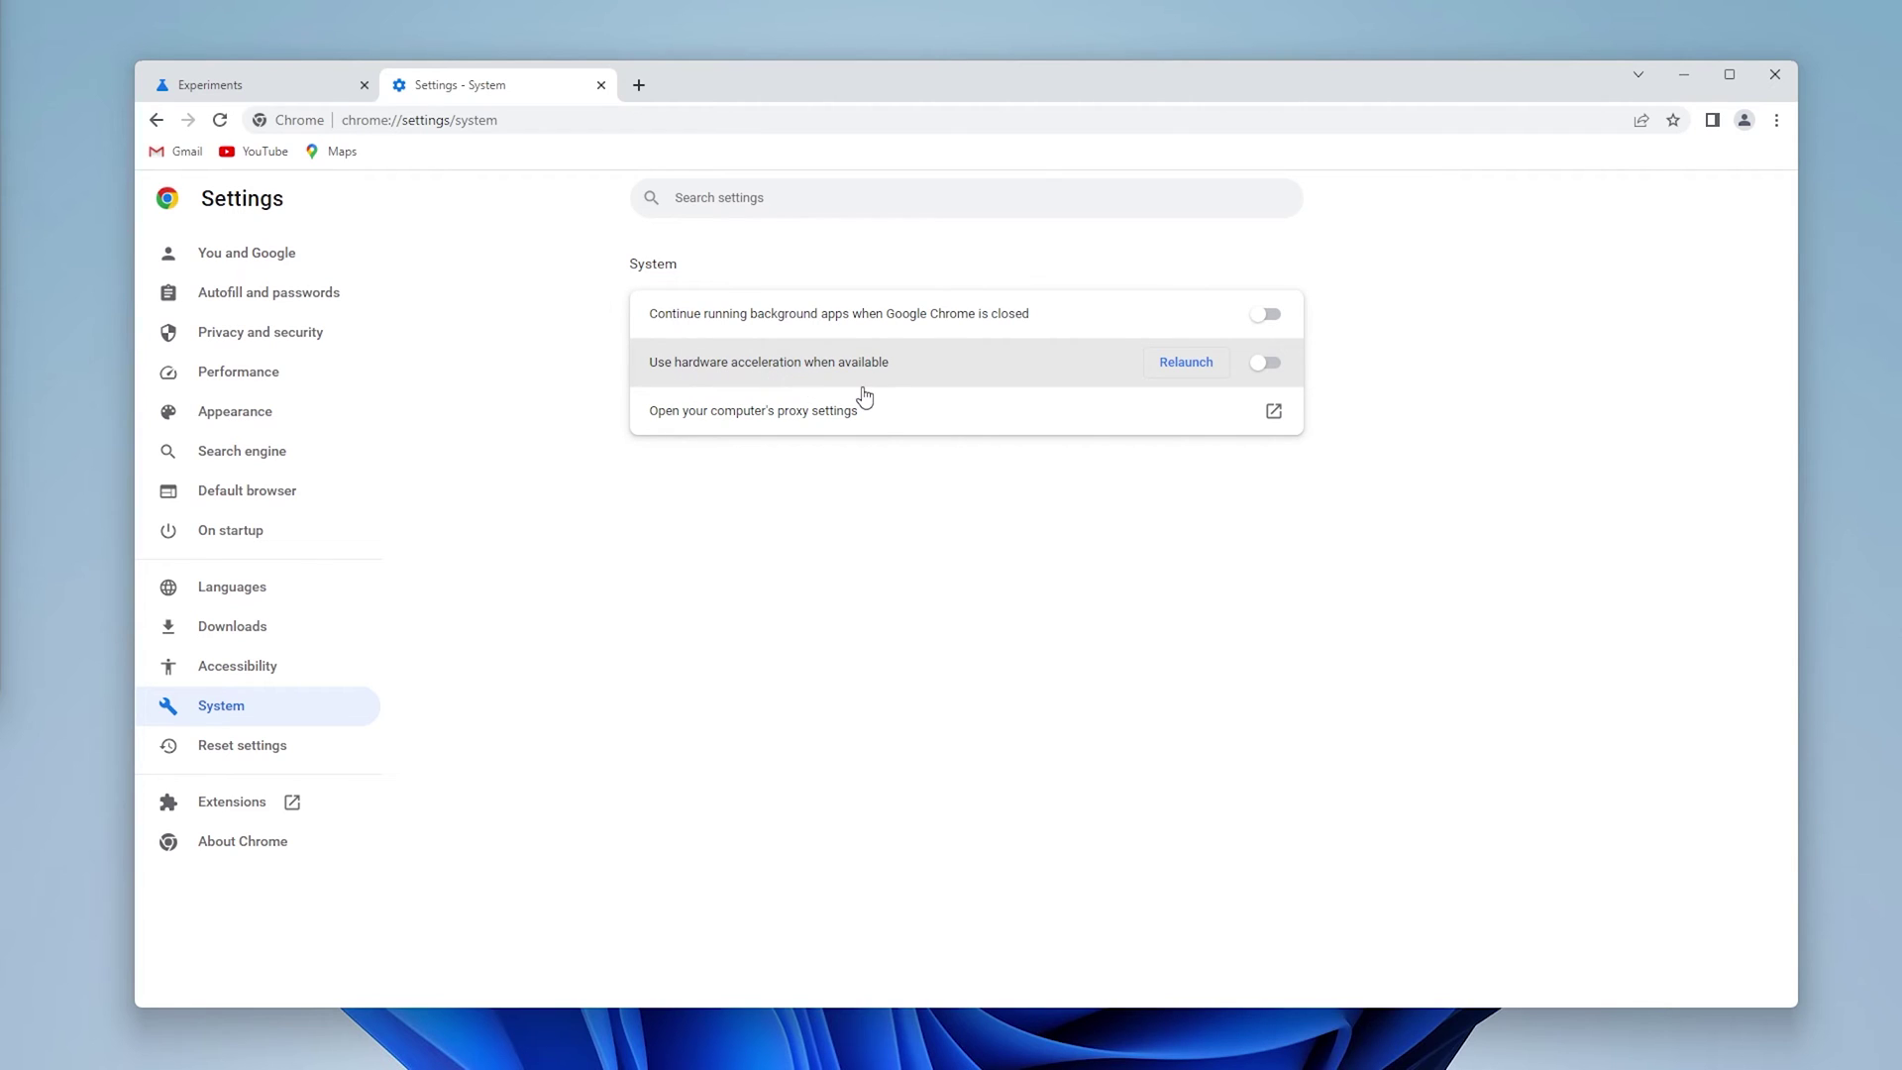
pyautogui.click(1260, 366)
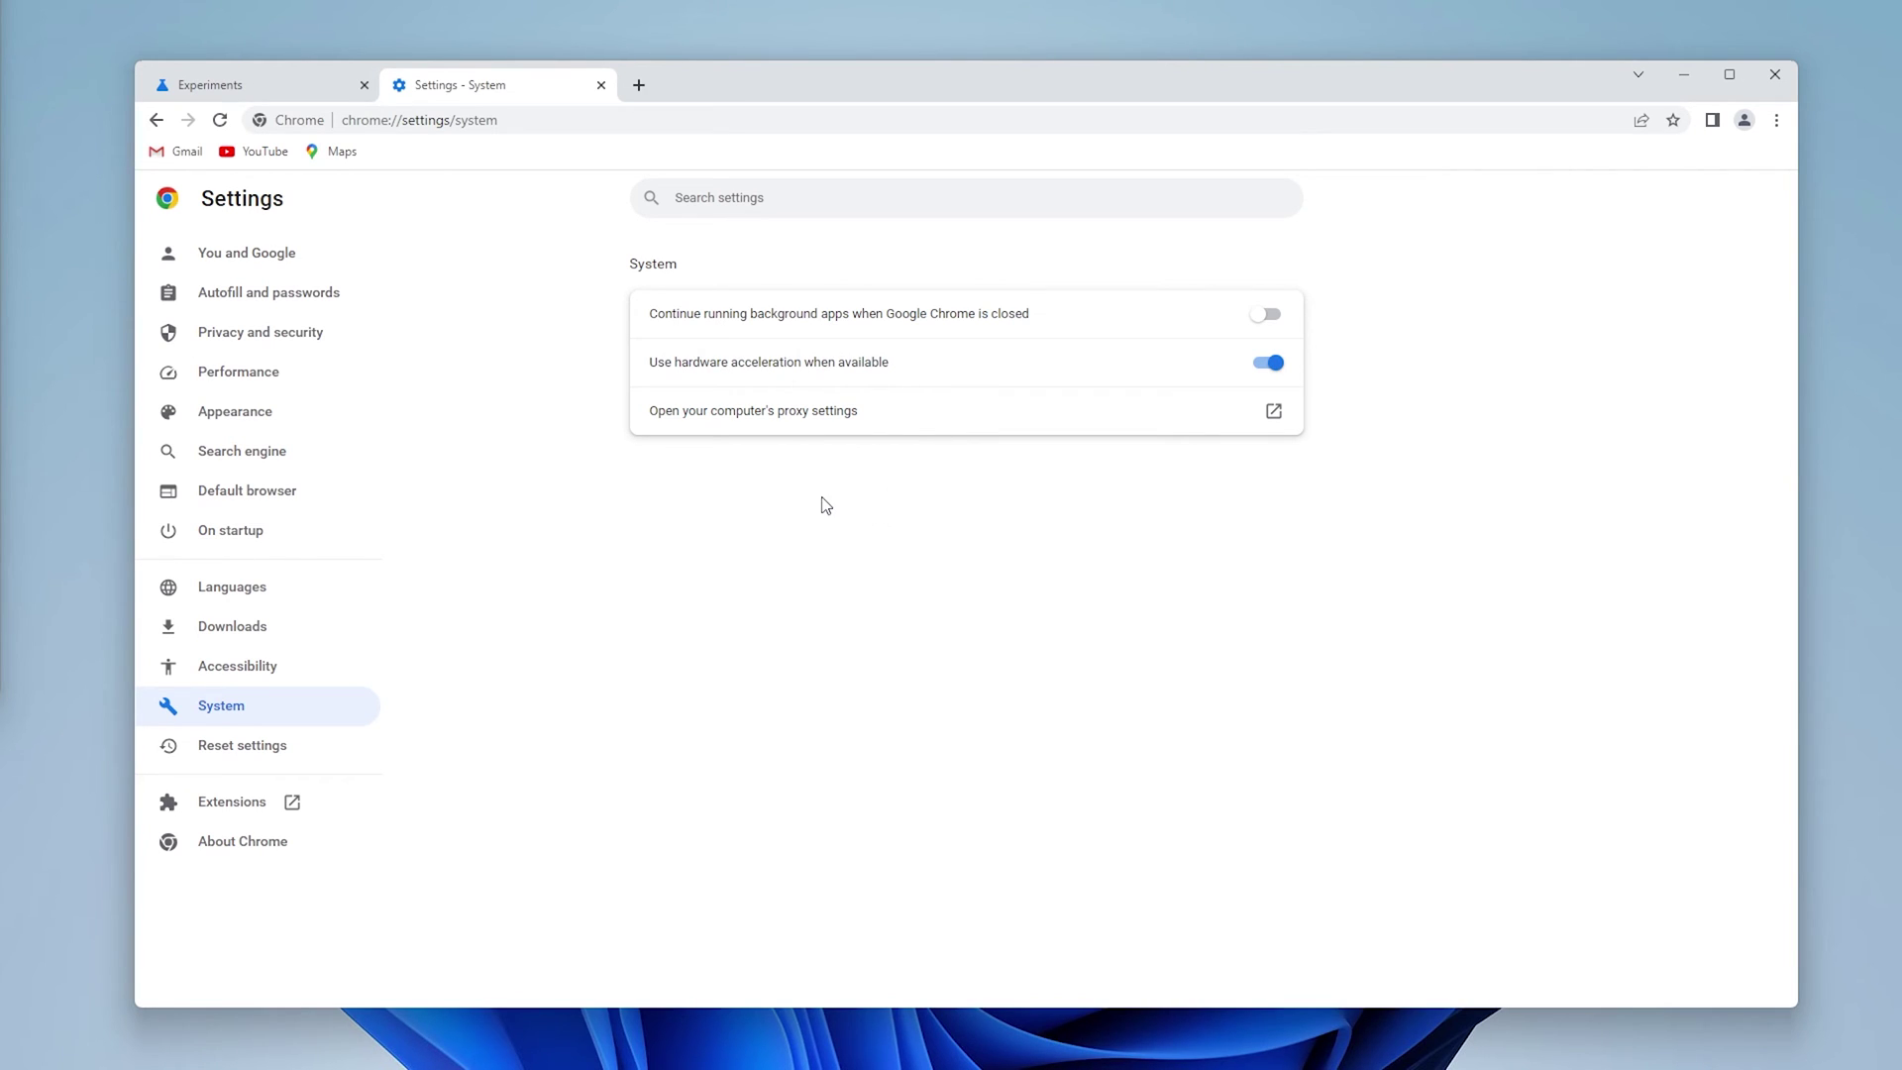
# - On Manage Extensions, leave Google Docs Offline switched off, so every extension is disabled
pyautogui.click(1776, 120)
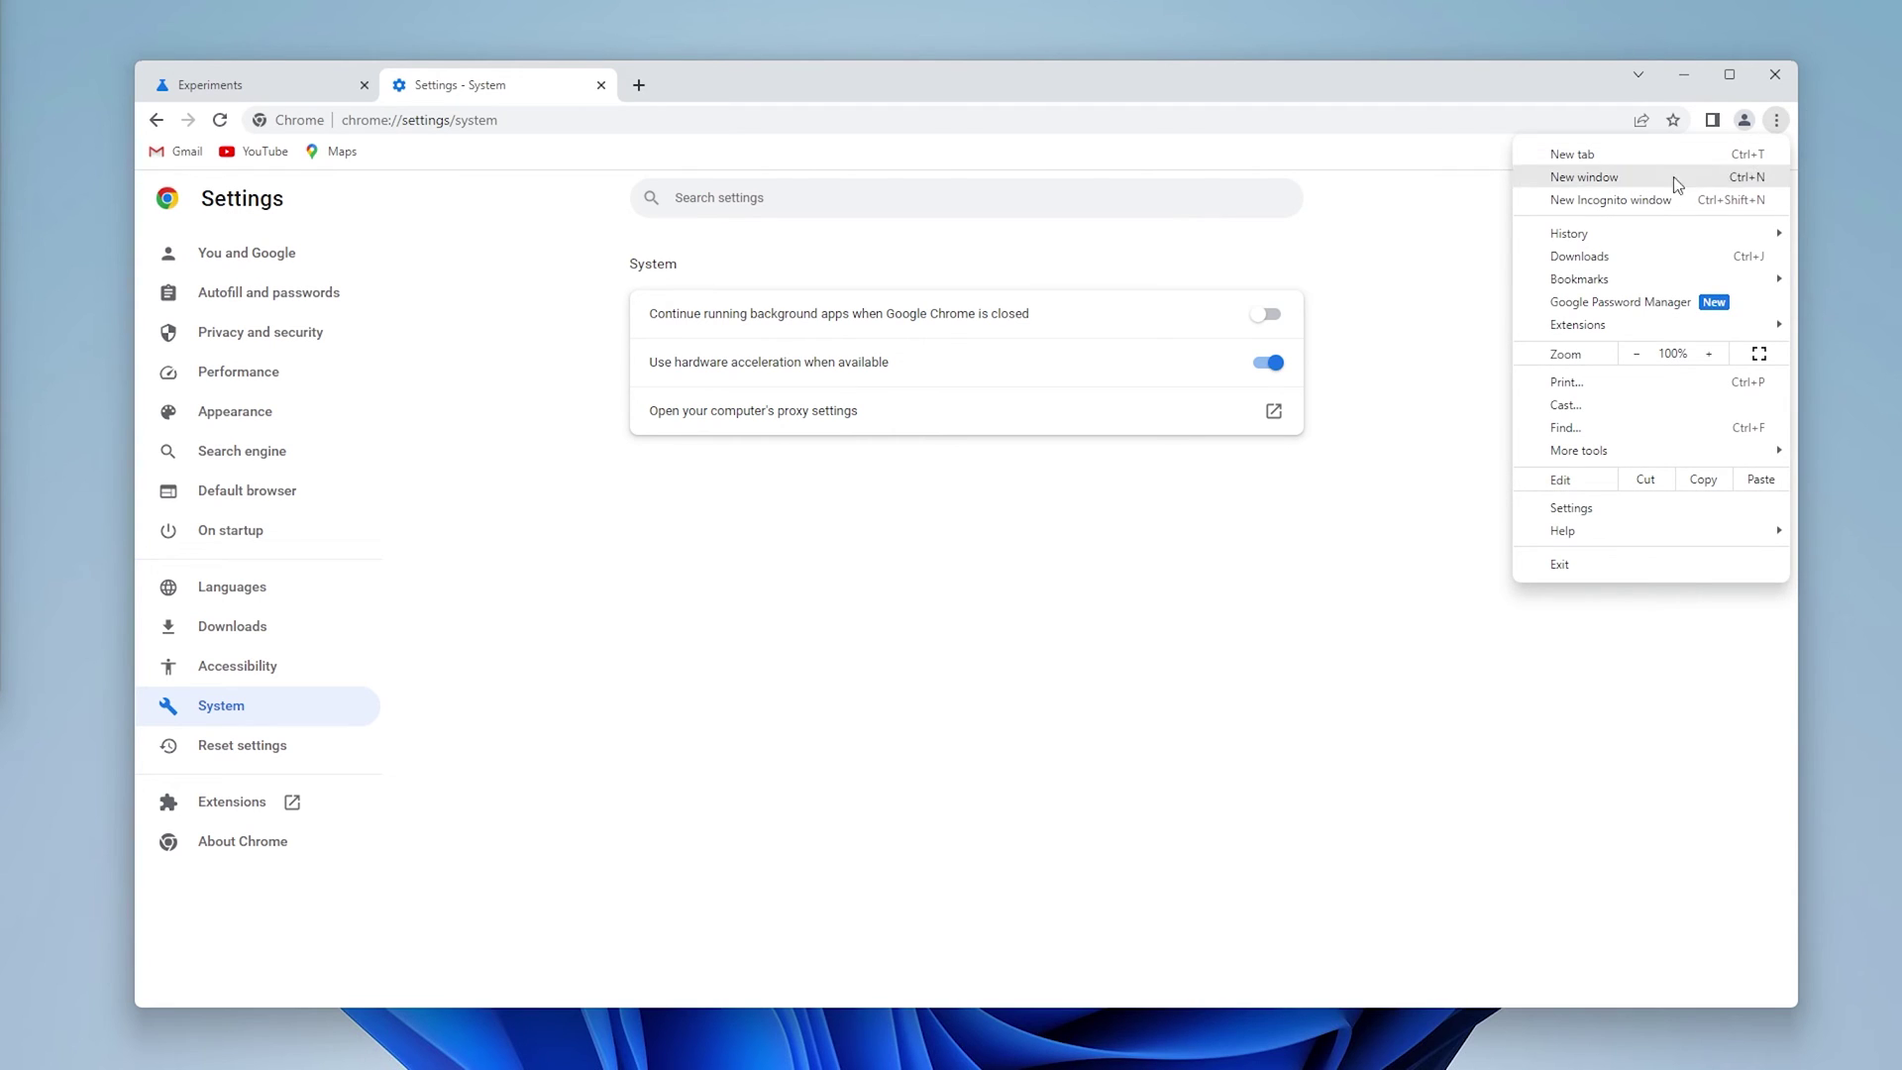
pyautogui.moveTo(1578, 324)
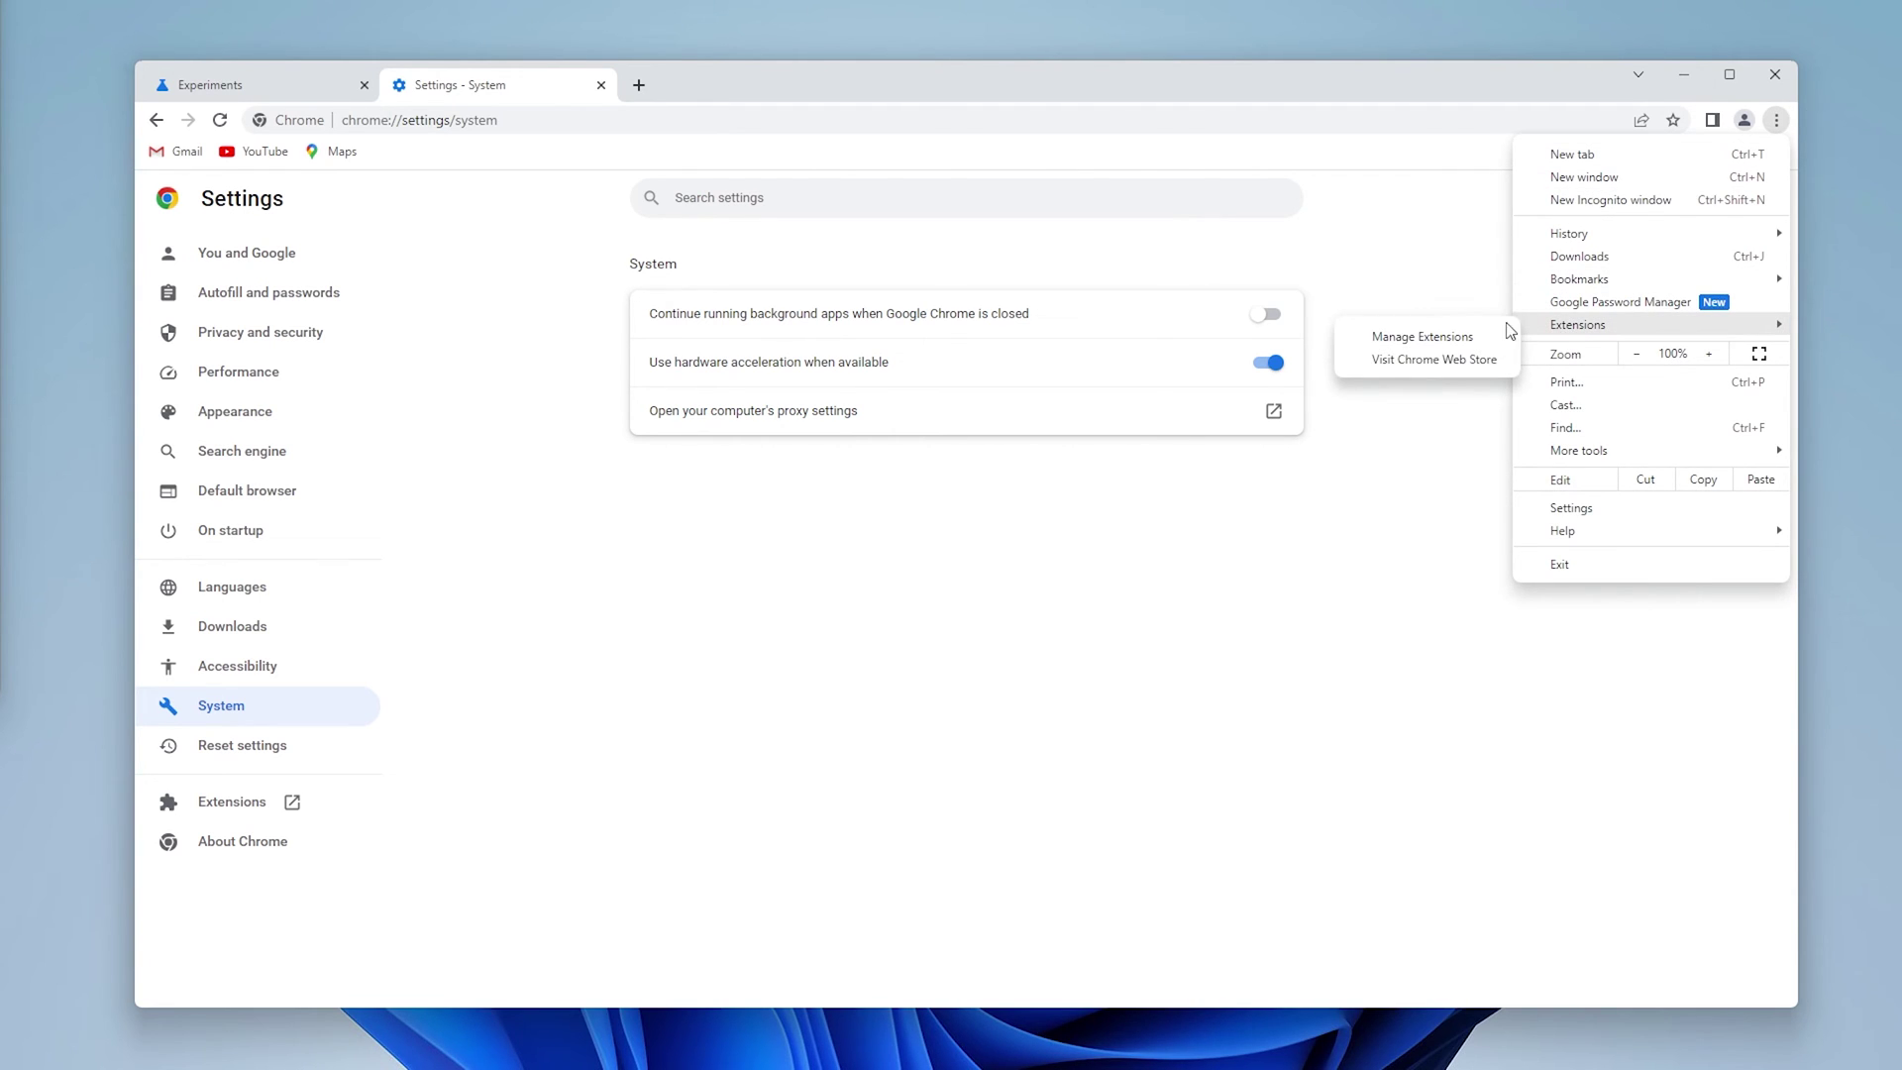
pyautogui.click(1470, 341)
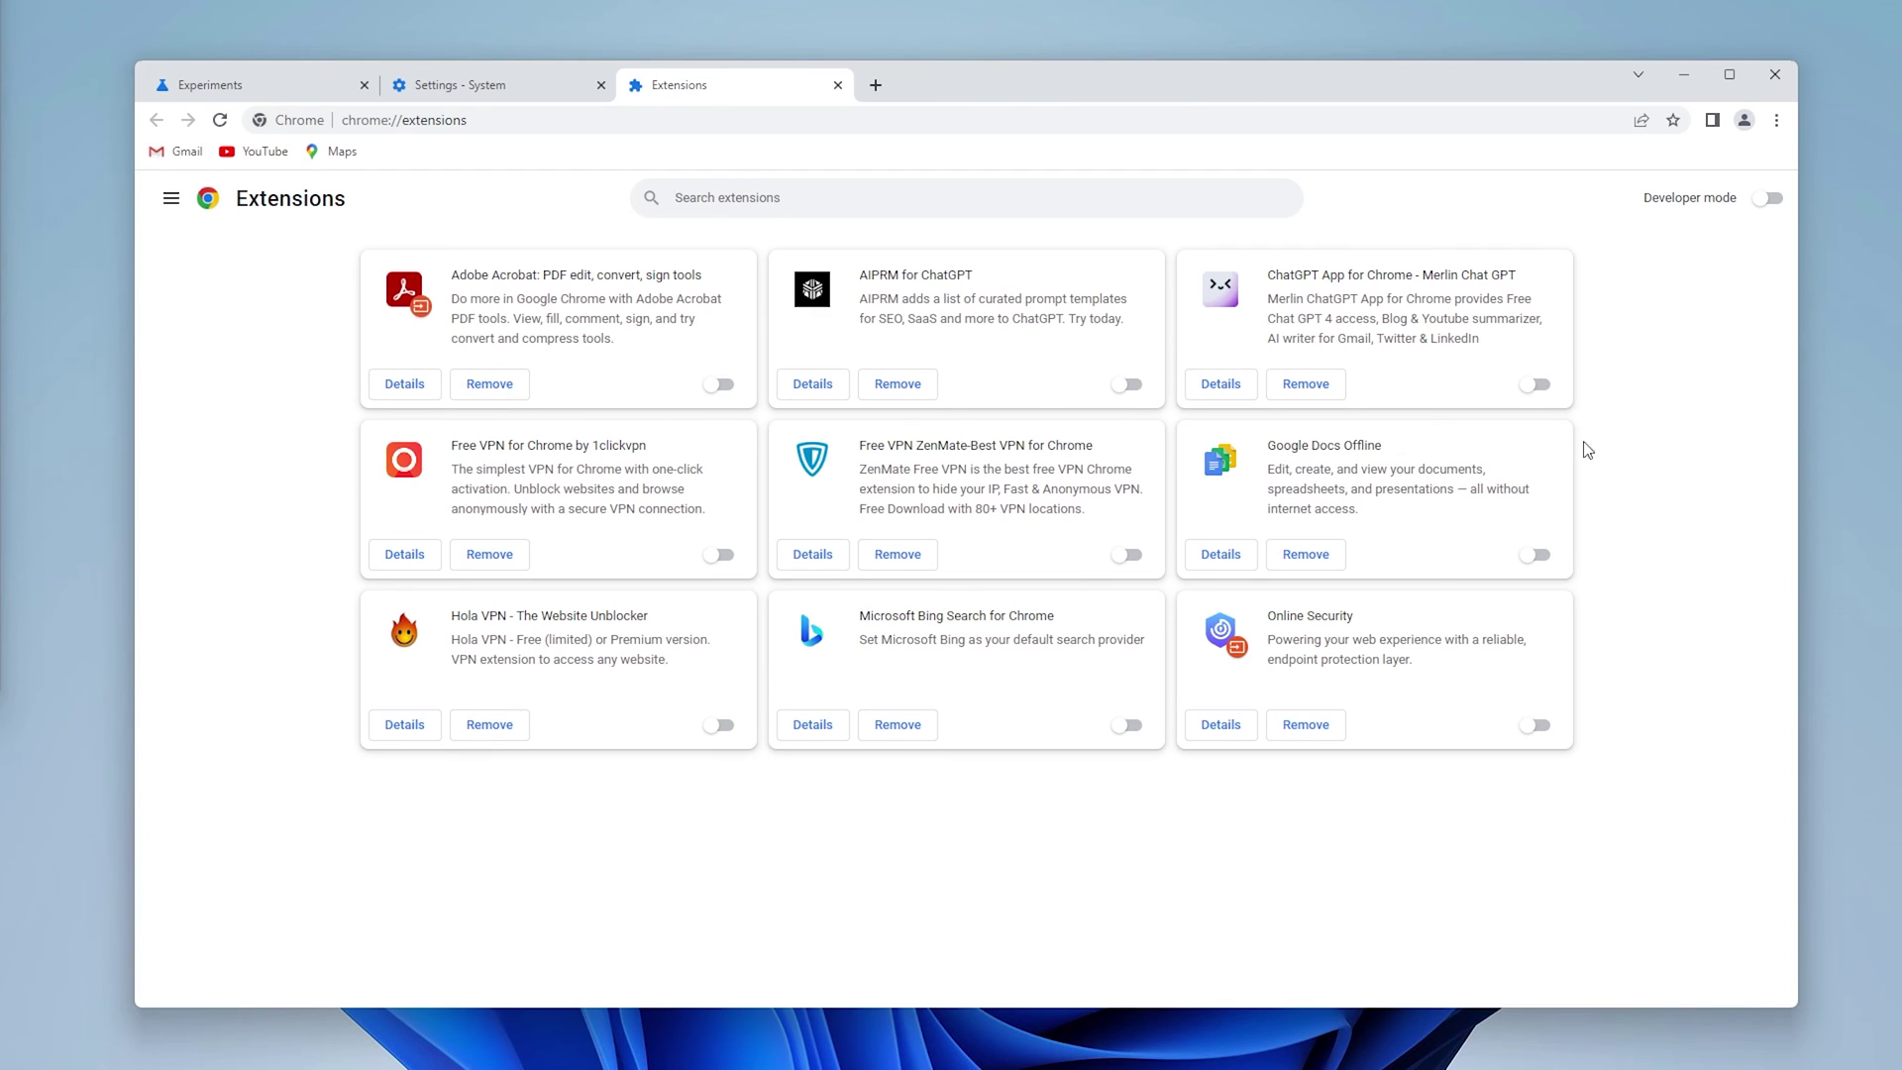
pyautogui.click(1538, 554)
pyautogui.click(1541, 556)
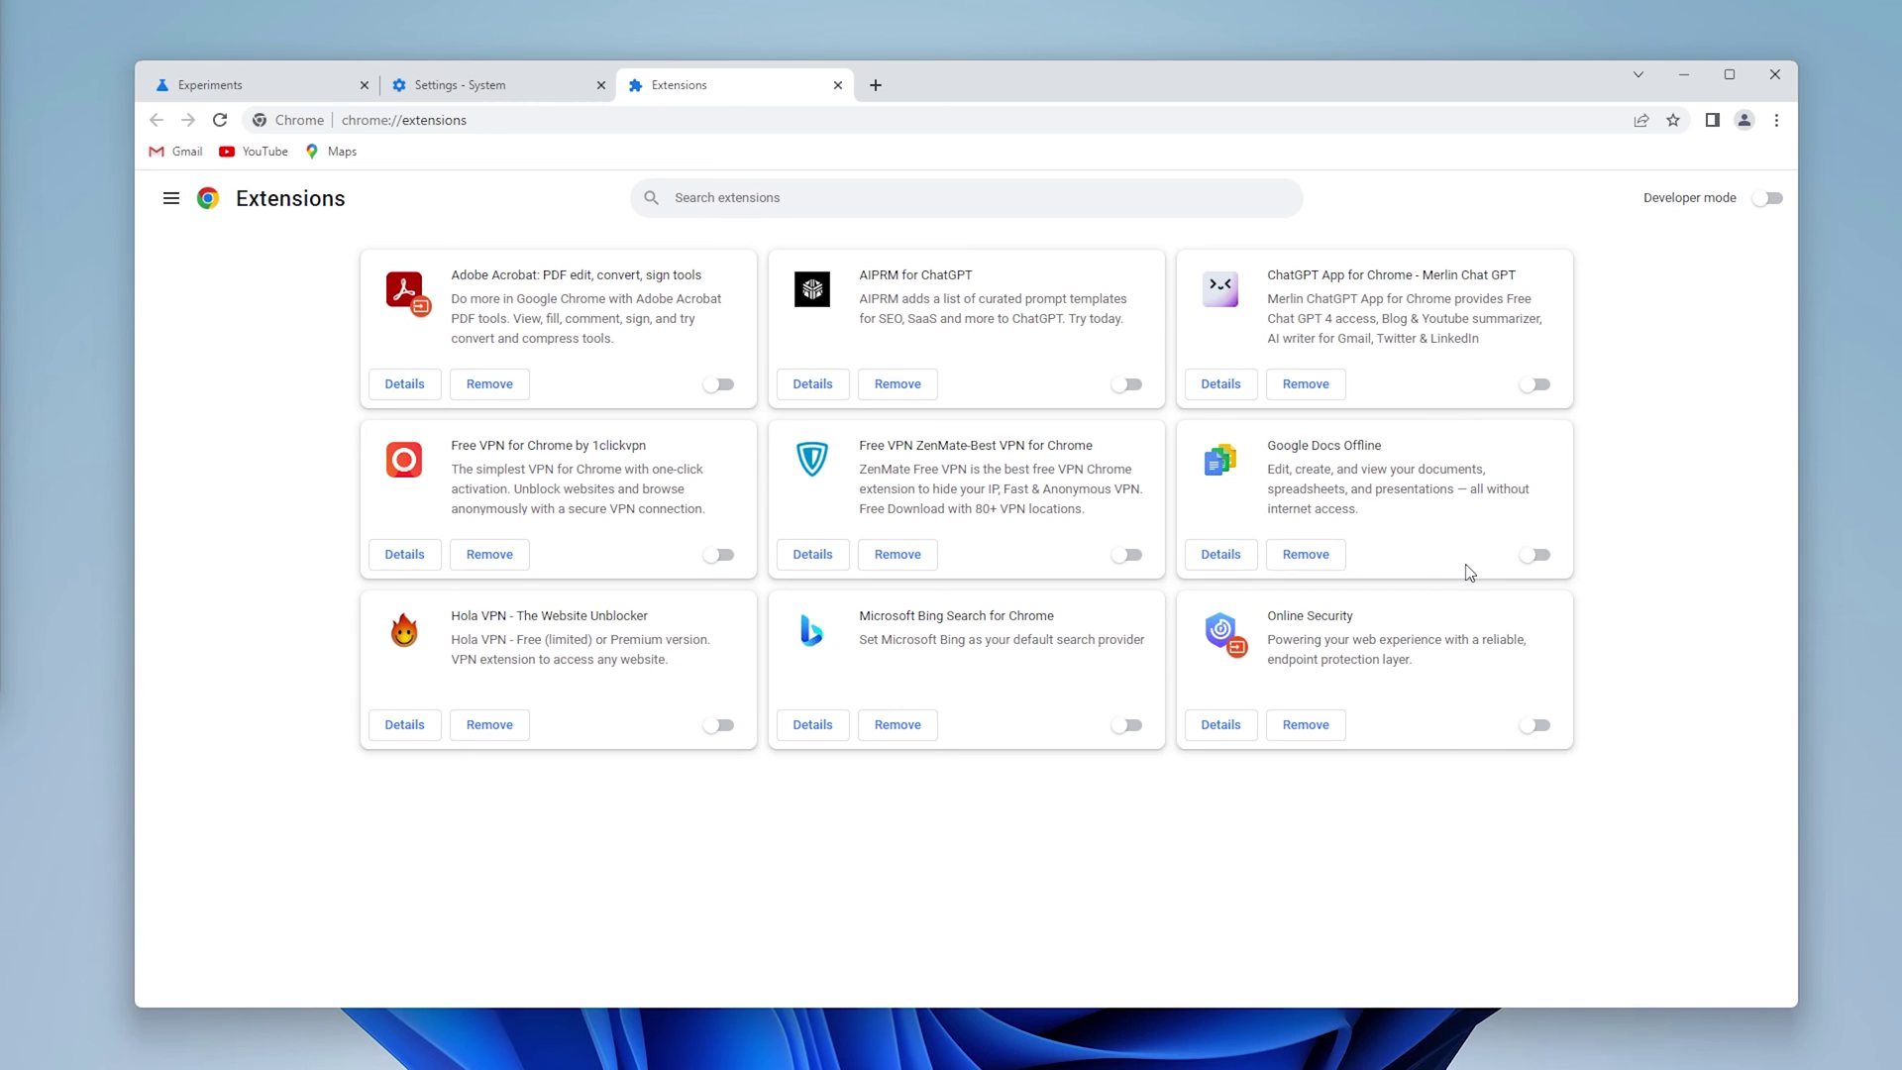